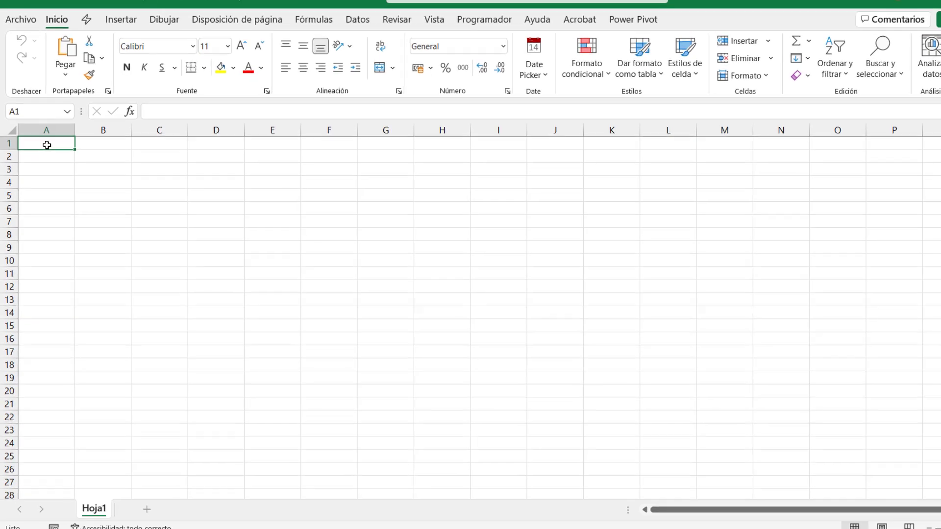
Step: Enter 5/25/2022 in A1 and widen column A so the full date shows
type("5/")
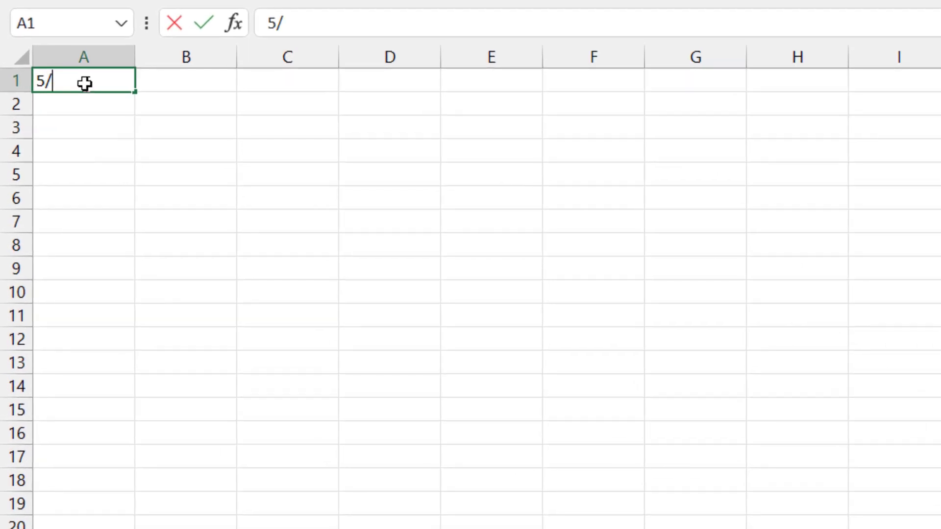
type("25/")
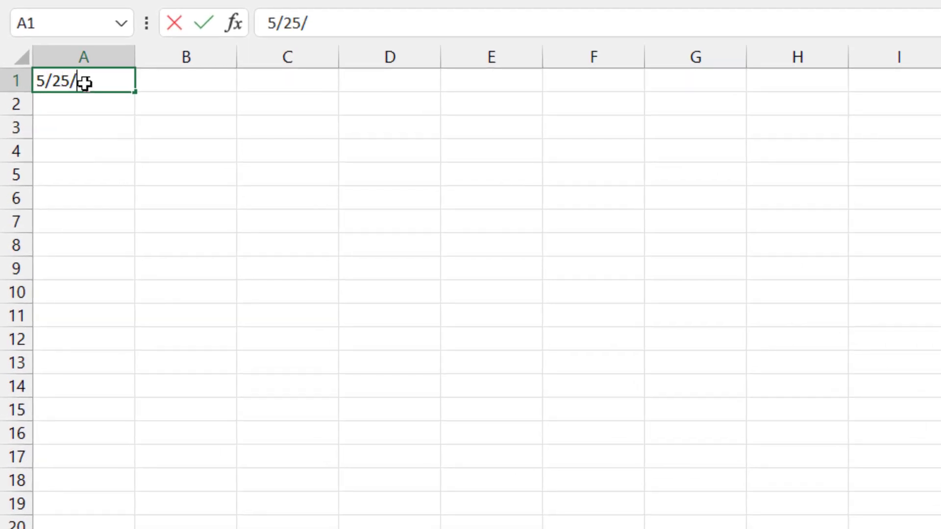
type("2022")
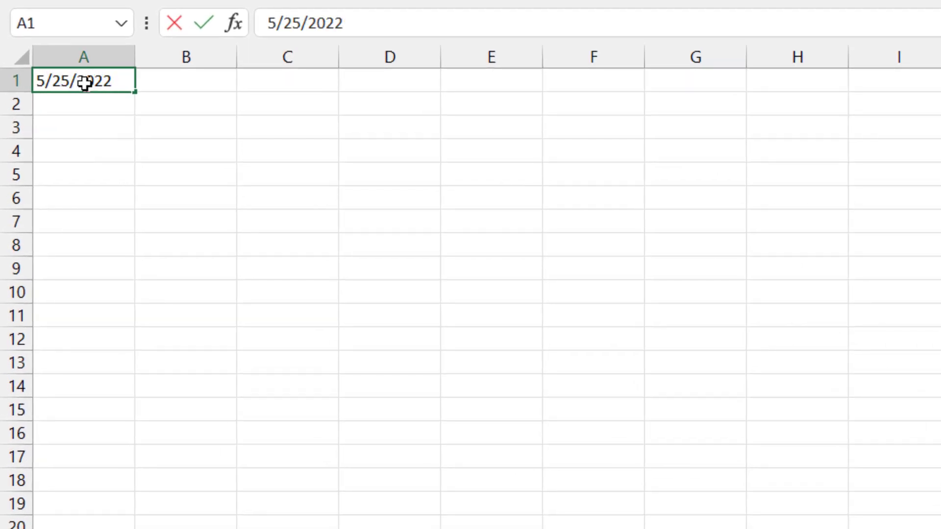
key("Return")
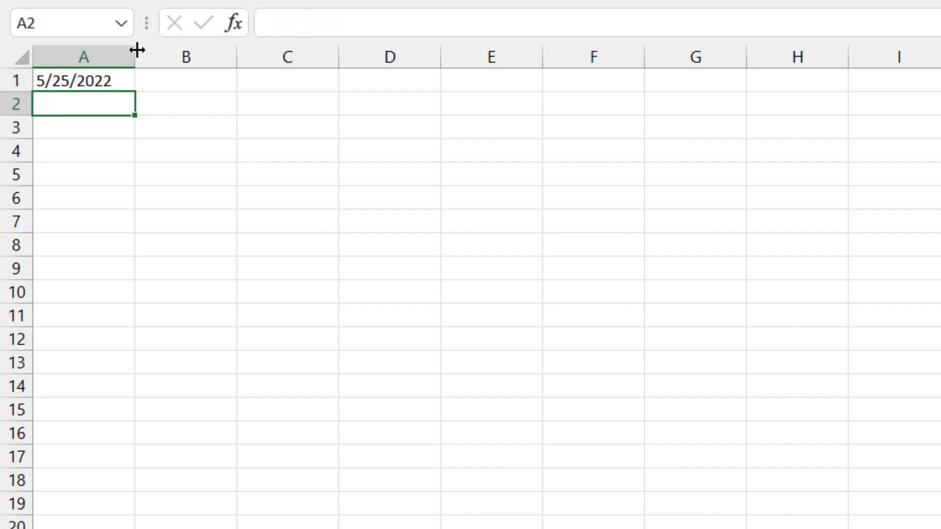
mouse_move(140, 46)
left_mouse_down()
mouse_move(205, 52)
mouse_move(192, 51)
left_mouse_up()
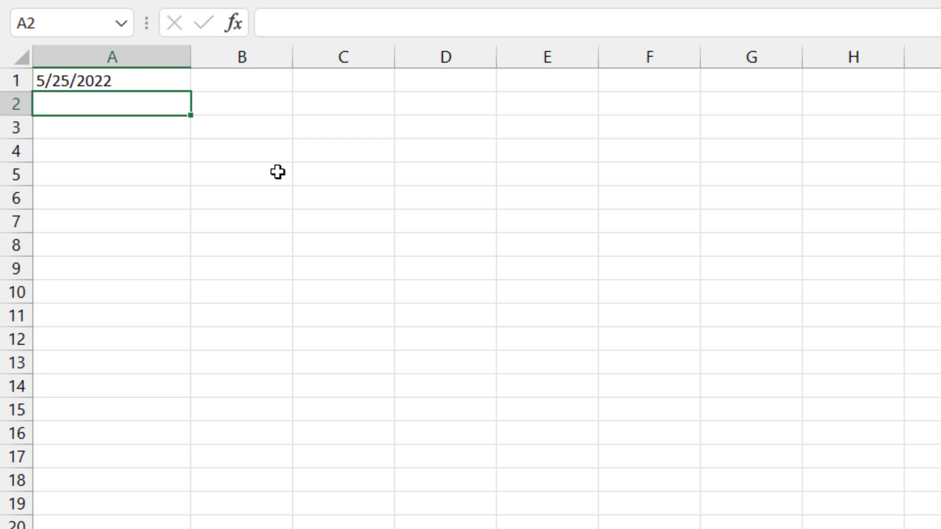
left_click(57, 80)
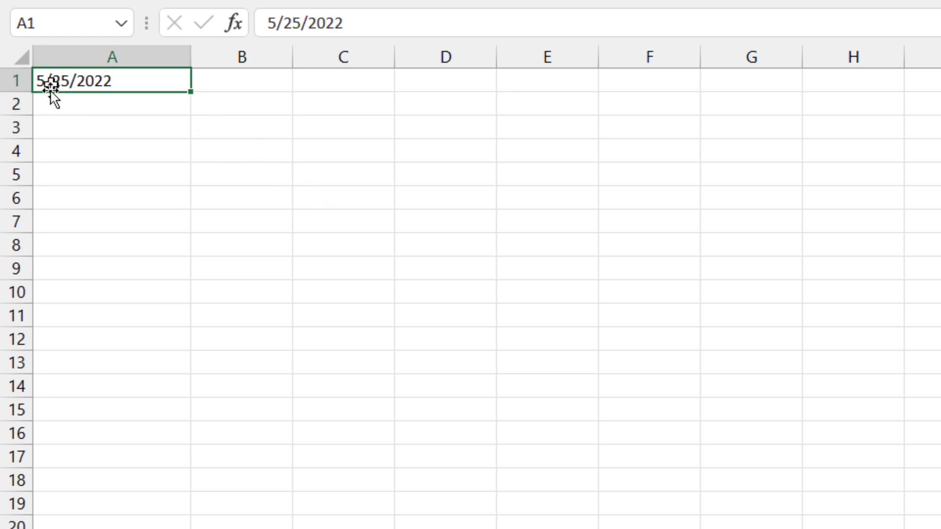
Step: Enter 25/05/2022 in A2, 25/5/22 in A3 and 6/7 (shown as 6-Jul) in A4
left_click(90, 111)
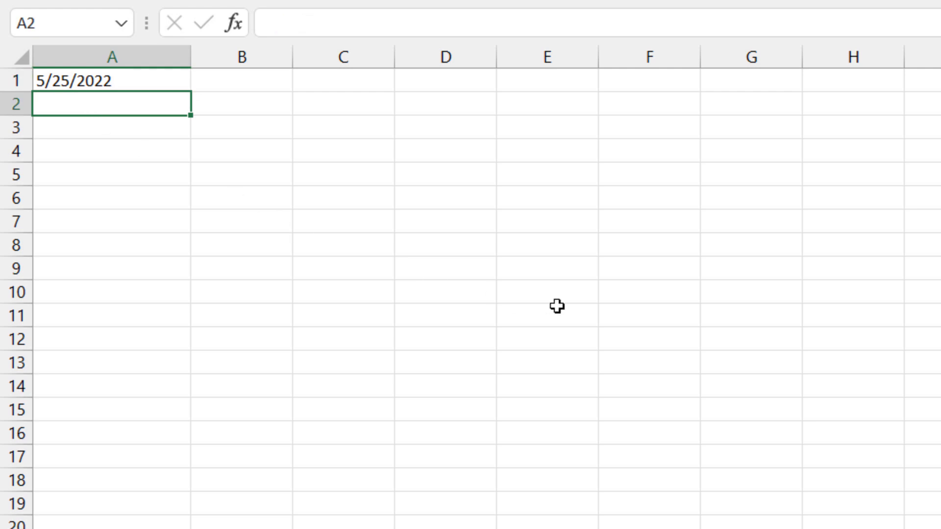
type("25/0")
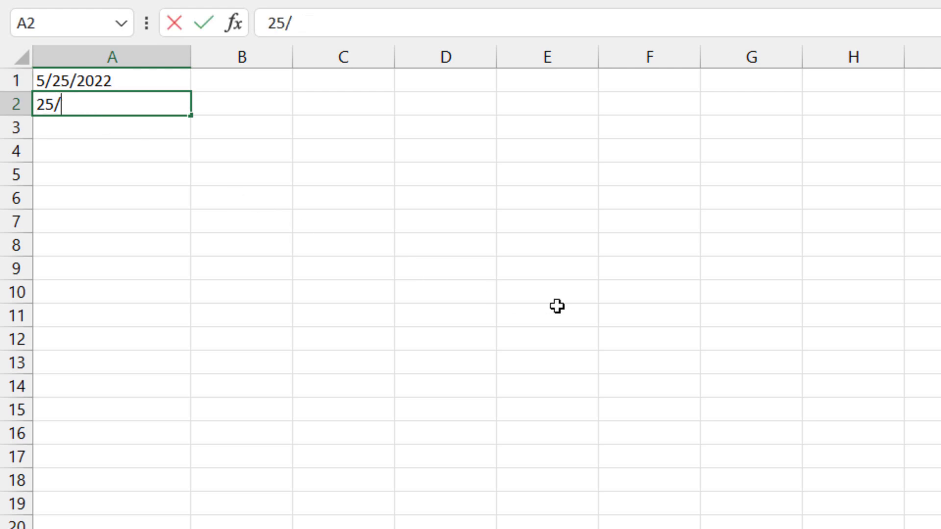
type("5/20")
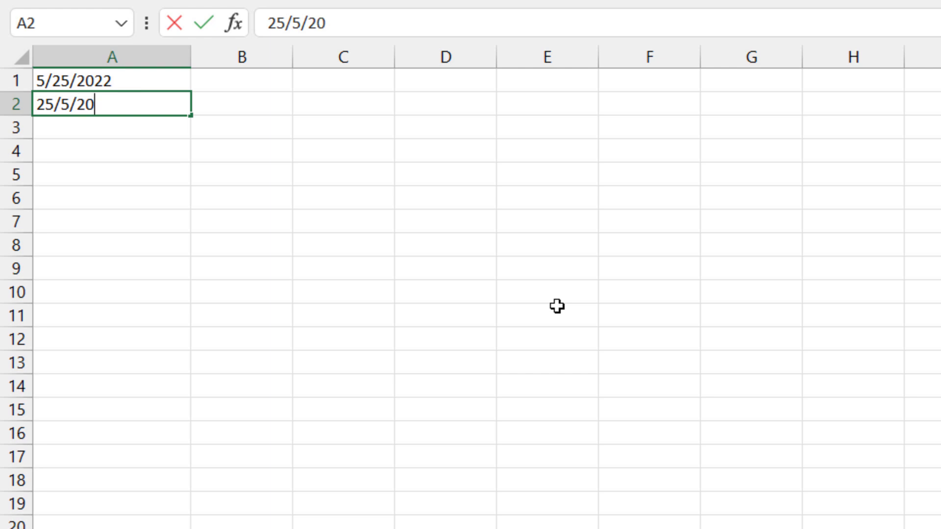
type("22")
key("Return")
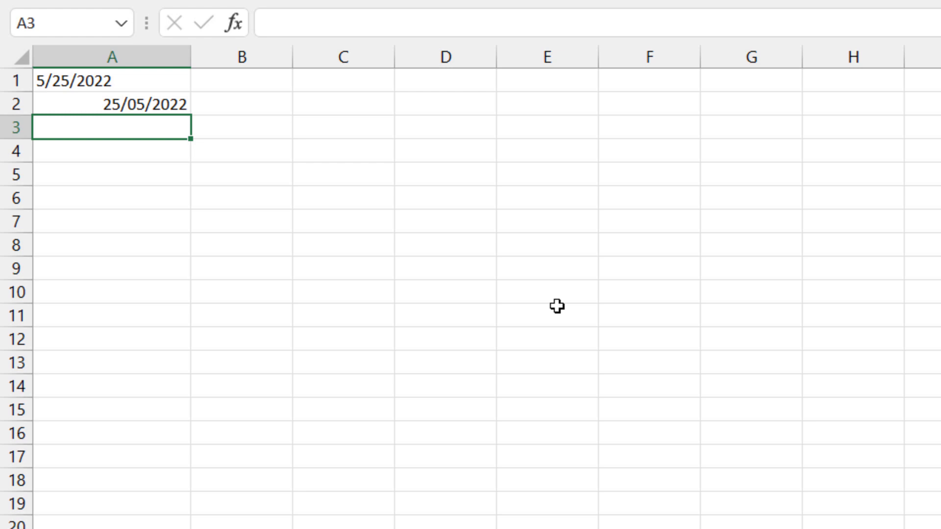
type("25/")
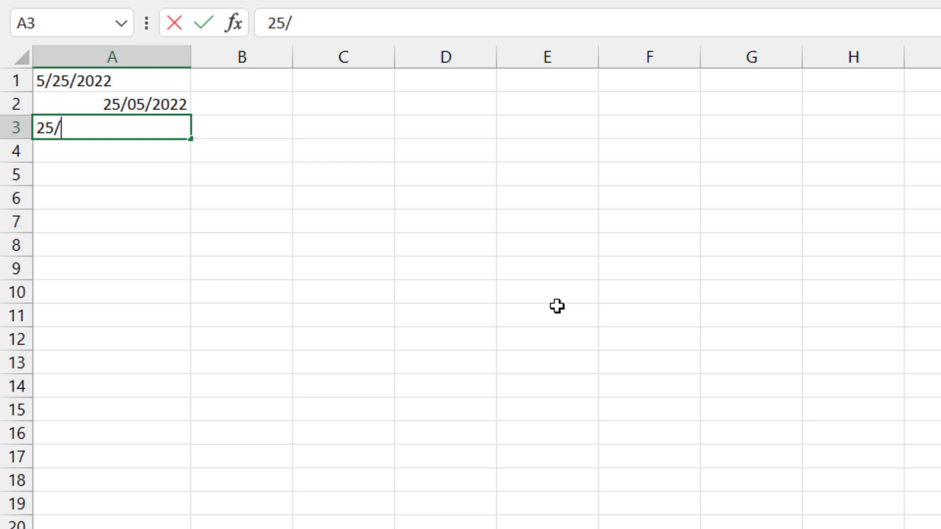
type("5/22")
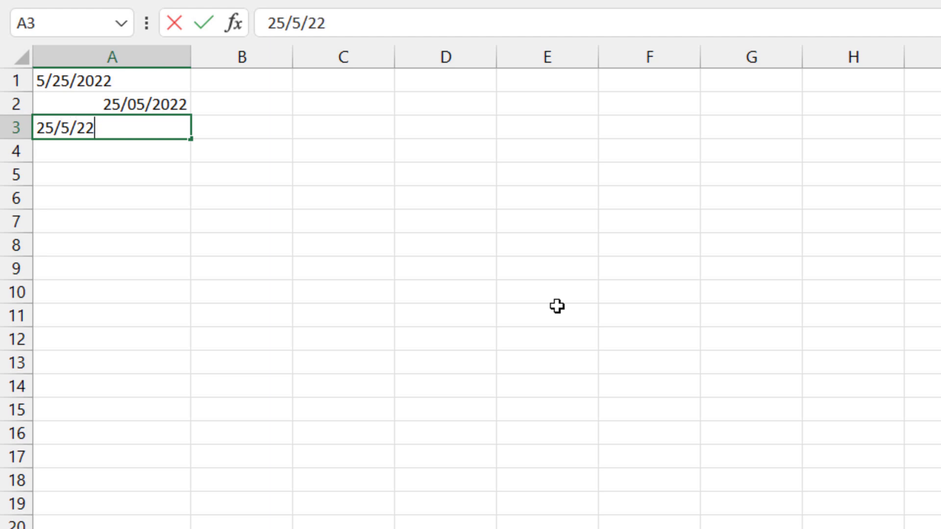
key("Return")
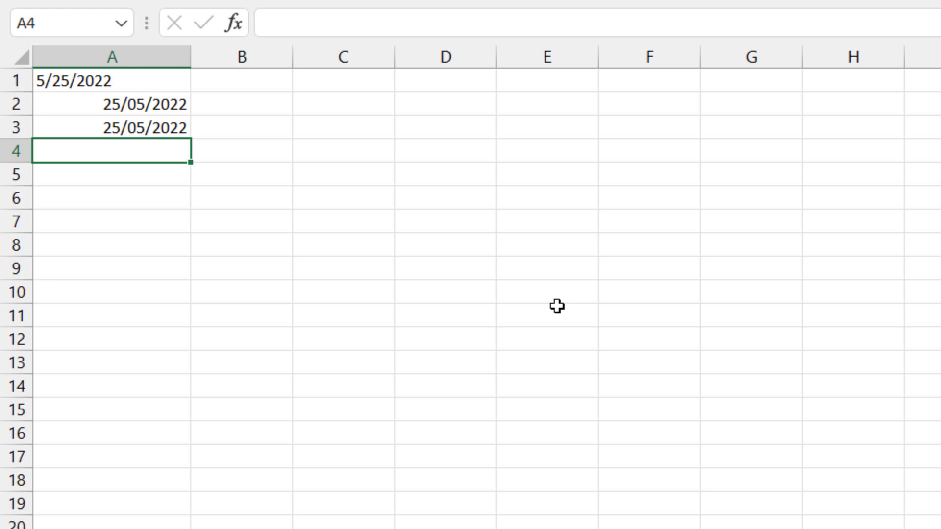
type("6/")
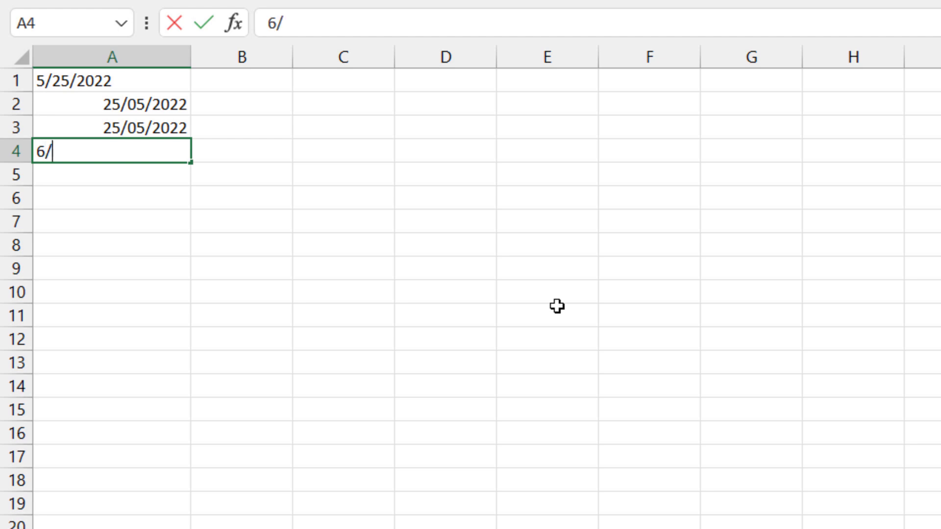
type("7")
key("Return")
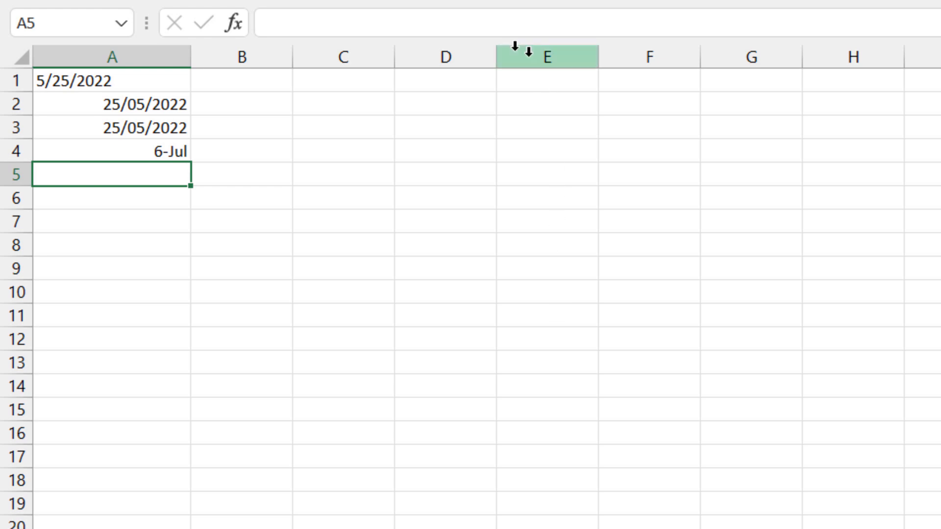
left_click(161, 152)
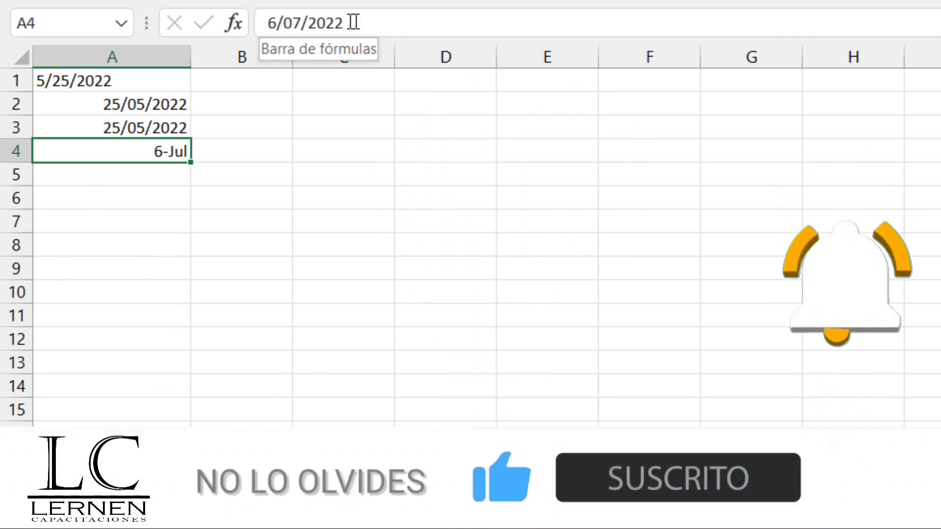
left_click(134, 75)
left_click_drag(136, 104, 139, 147)
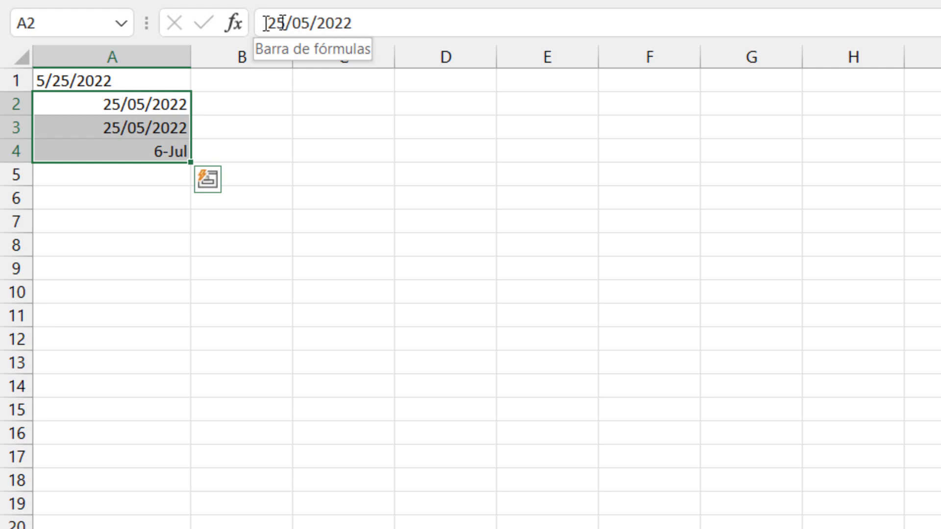
left_click(147, 98)
left_click(147, 130)
left_click(149, 152)
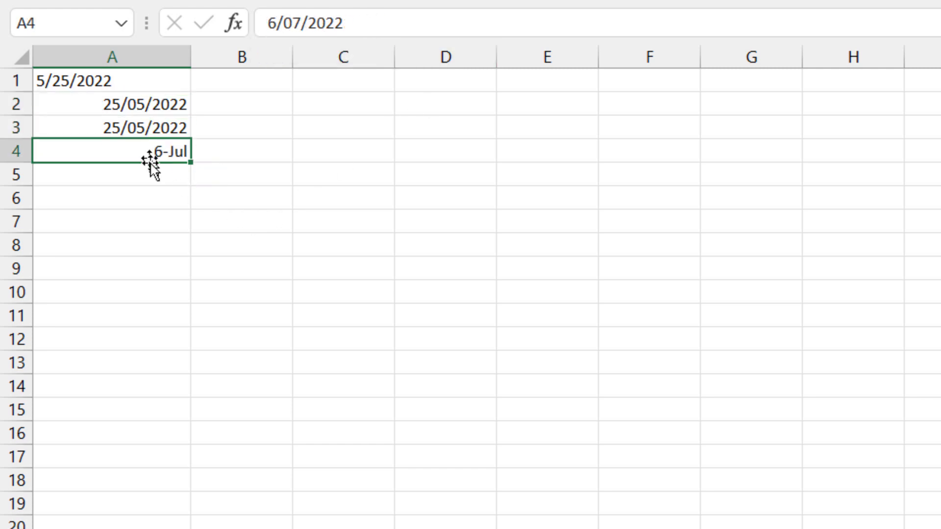
left_click(151, 174)
left_click_drag(154, 106, 156, 153)
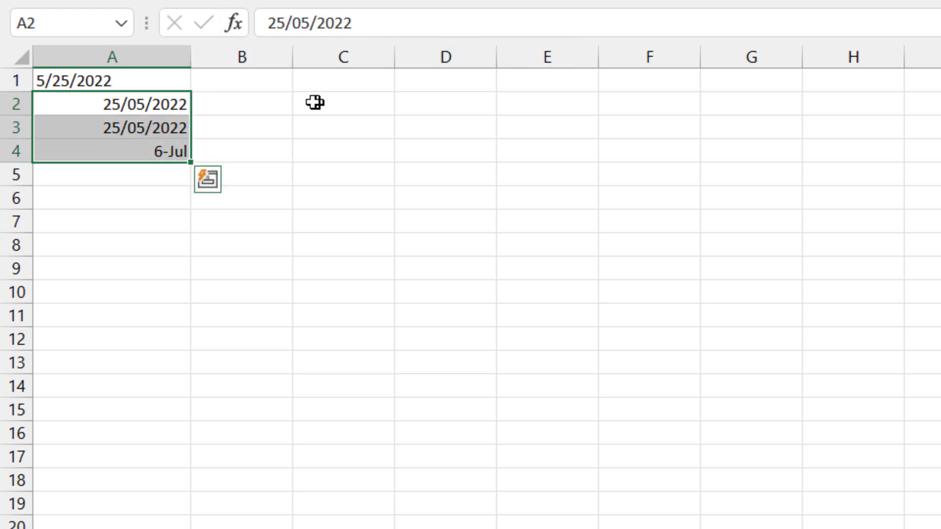
left_click(255, 78)
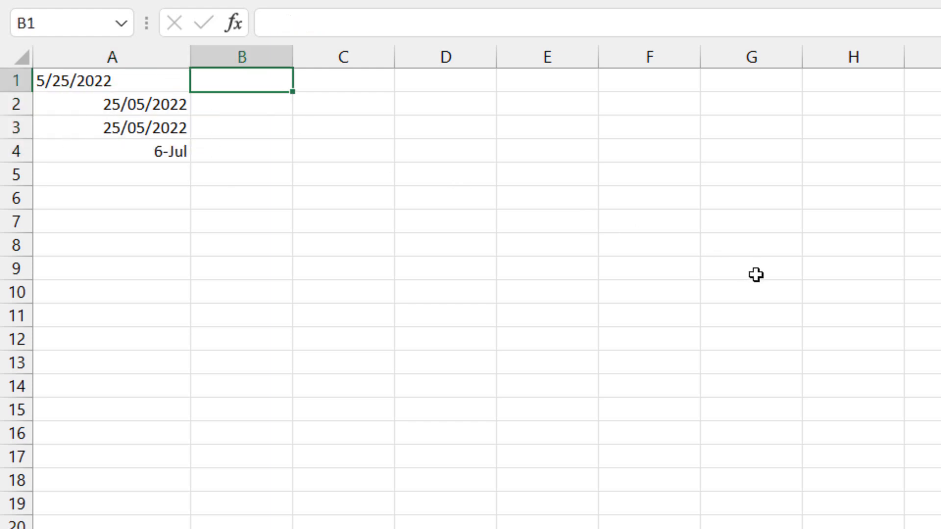
Step: Enter 15/02/2022 in B1 and fill a daily date series down to B20
type("1")
type("5/2")
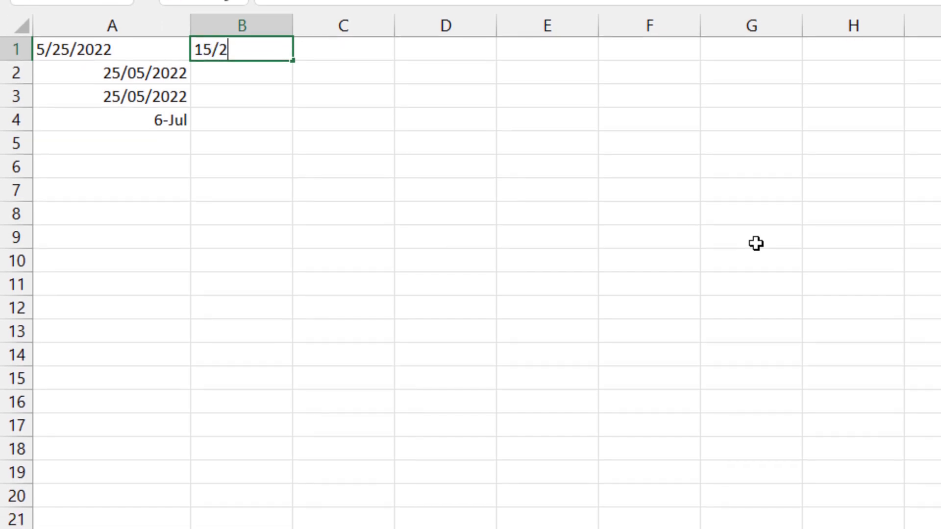
type("/22")
key("Return")
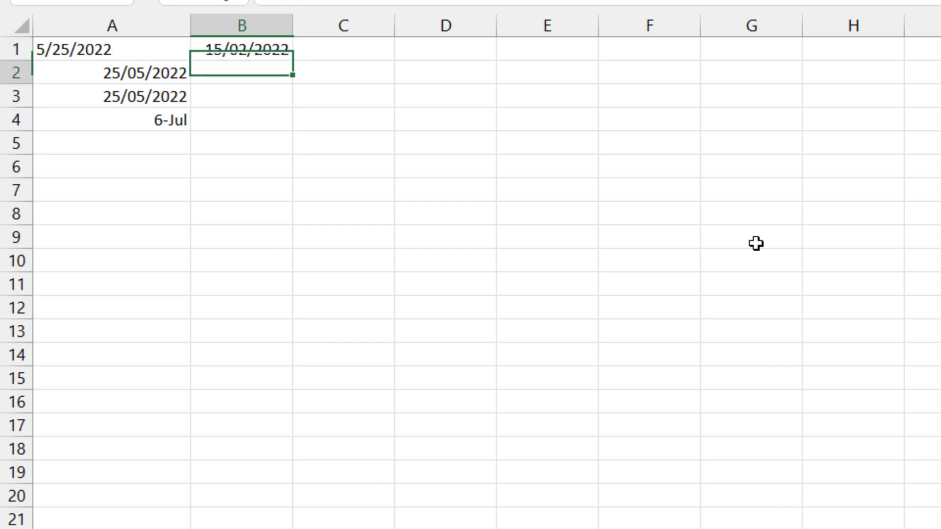
left_click(258, 51)
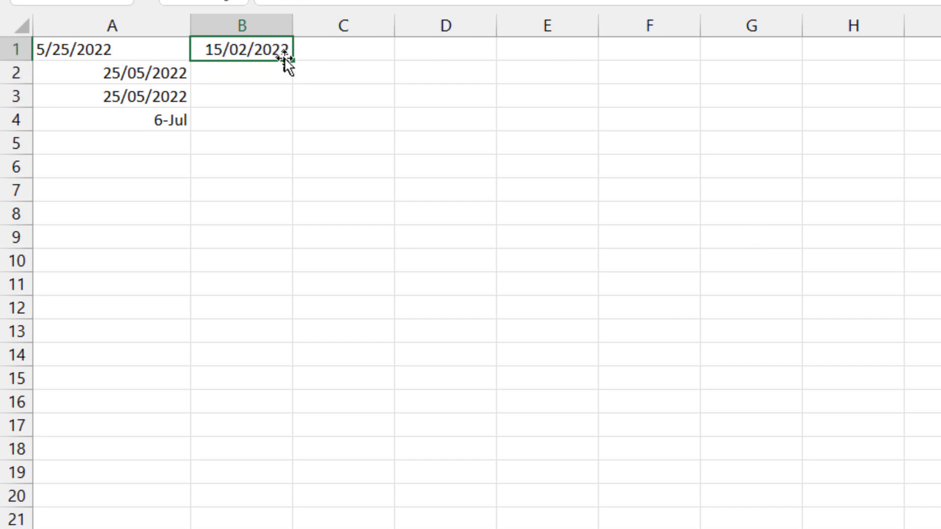
left_click_drag(292, 61, 242, 500)
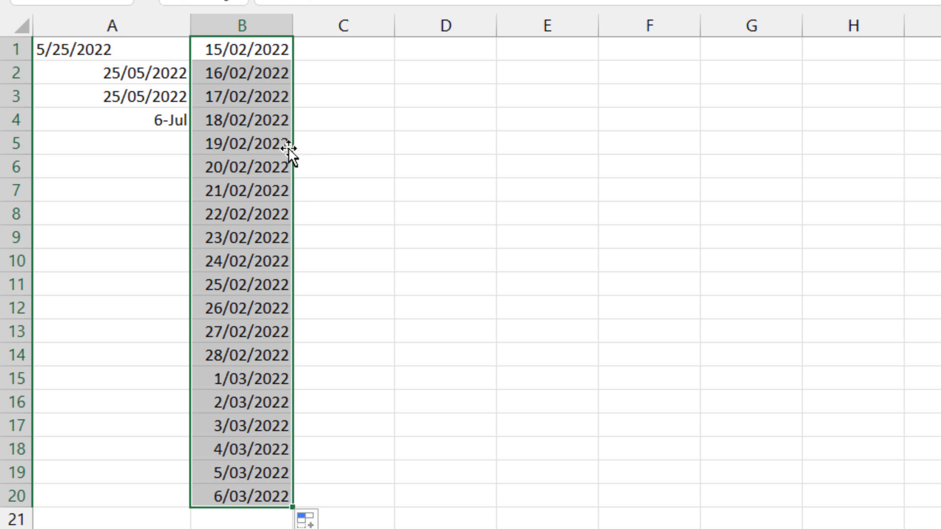
Step: Check the filled daily dates down to the last February date in B14
left_click(243, 49)
left_click(241, 72)
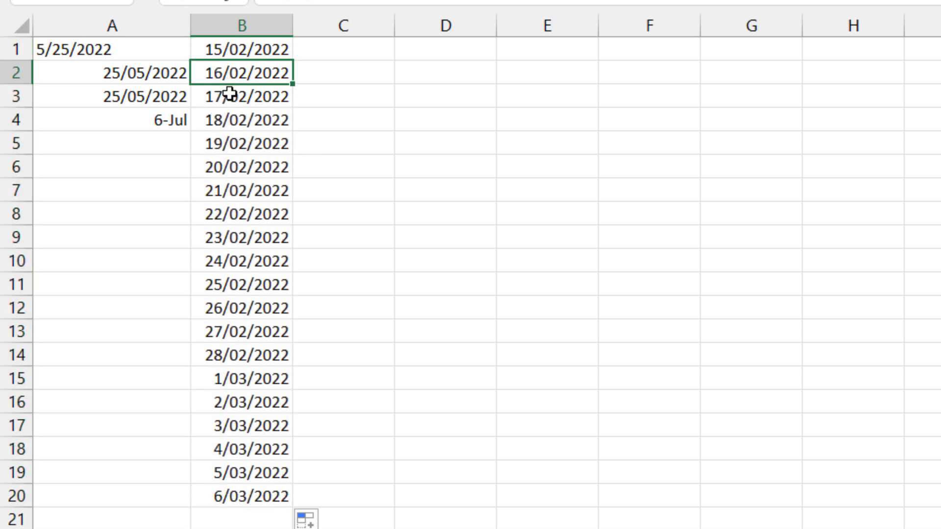
left_click(236, 95)
left_click(234, 119)
left_click(234, 143)
left_click(232, 167)
left_click(230, 191)
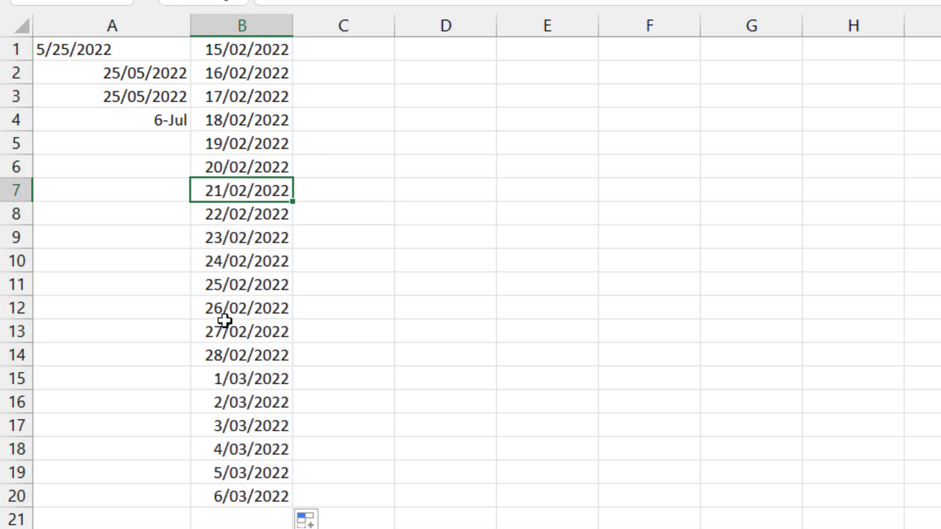
left_click(229, 356)
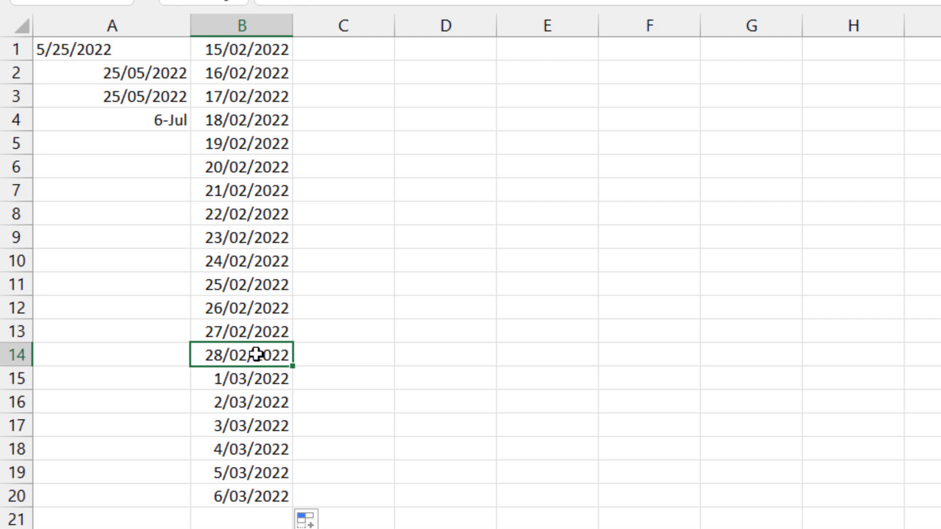
left_click(231, 516)
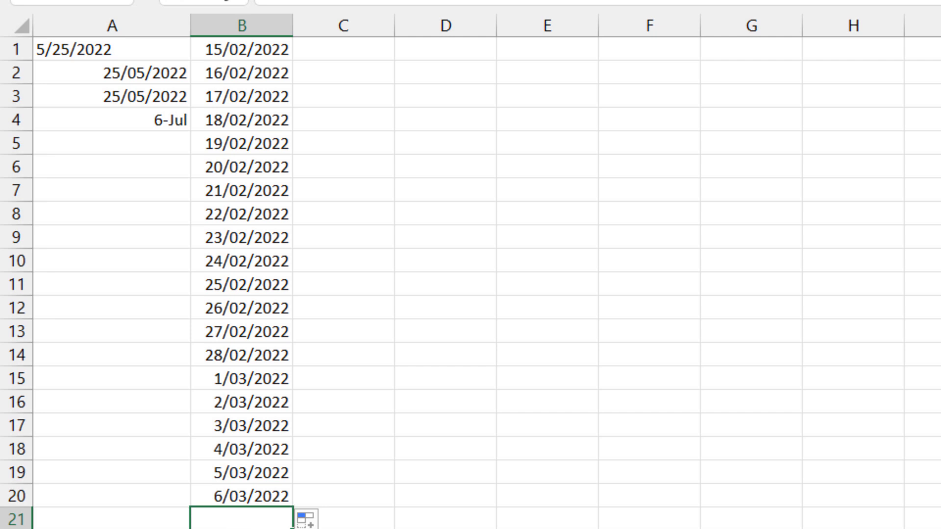
type("31/")
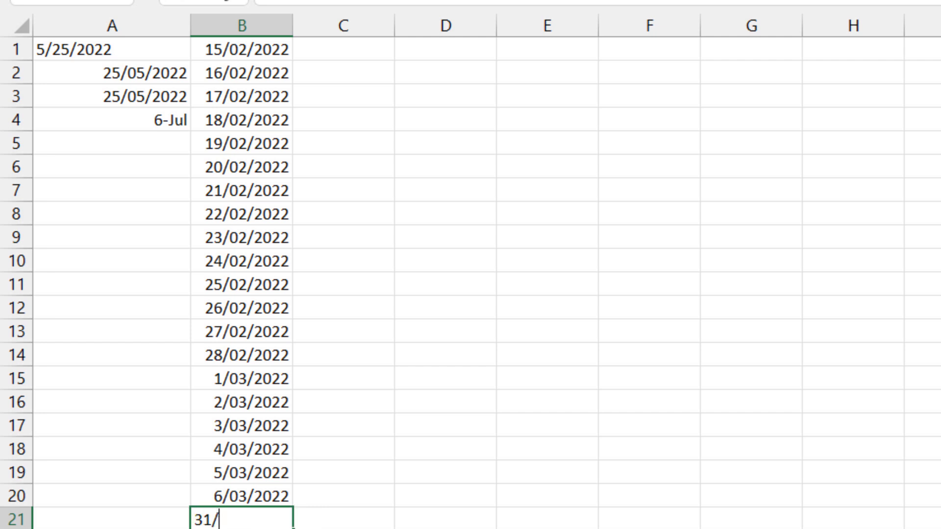
type("11")
type("/22")
key("Return")
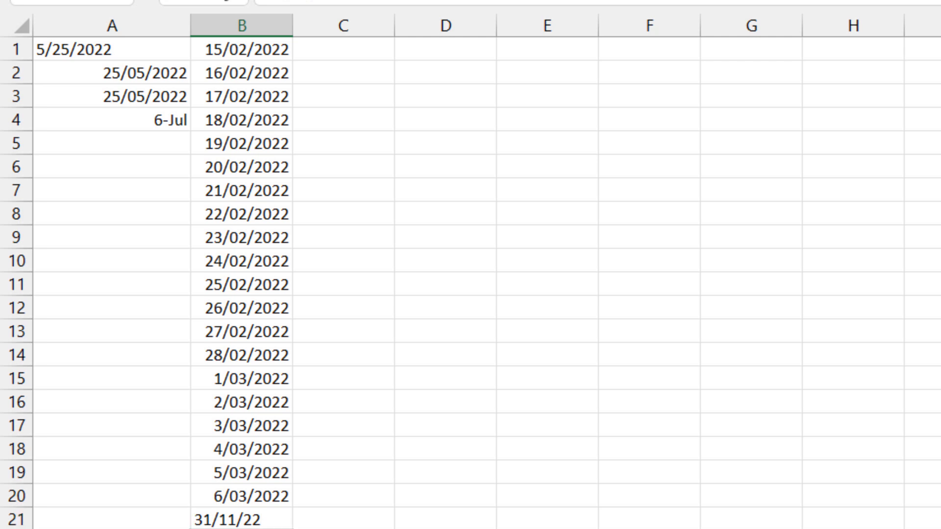
left_click(241, 517)
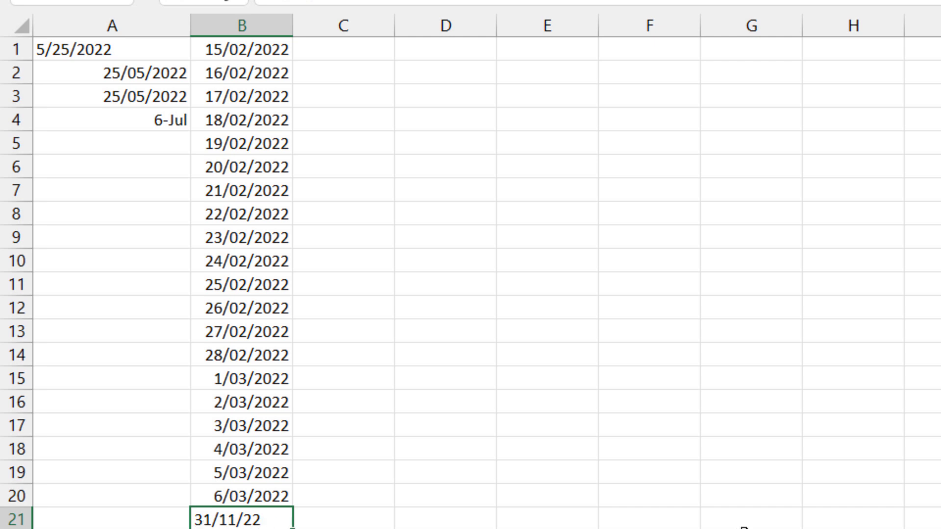
key("Delete")
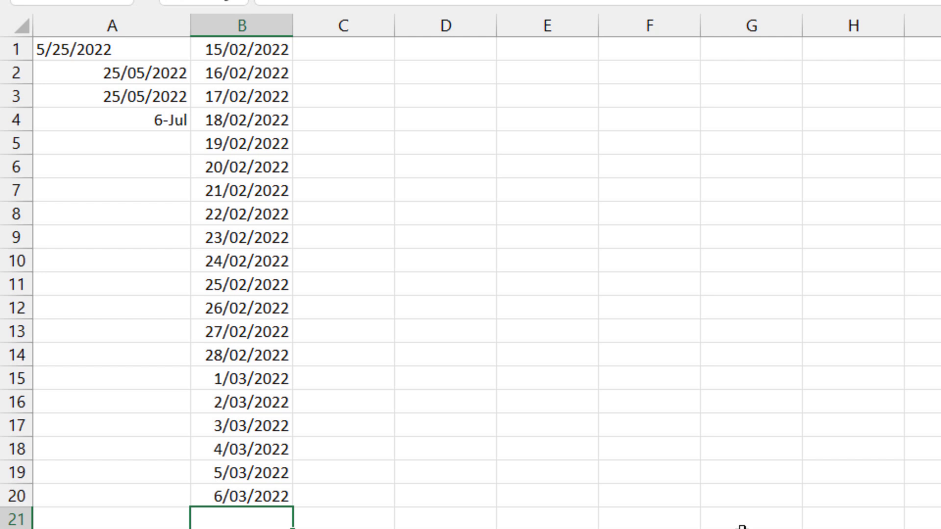
Step: Enter 20/04/2022 and 23/04/2022 in C1:C2 and fill the three-day series to C20
left_click(340, 51)
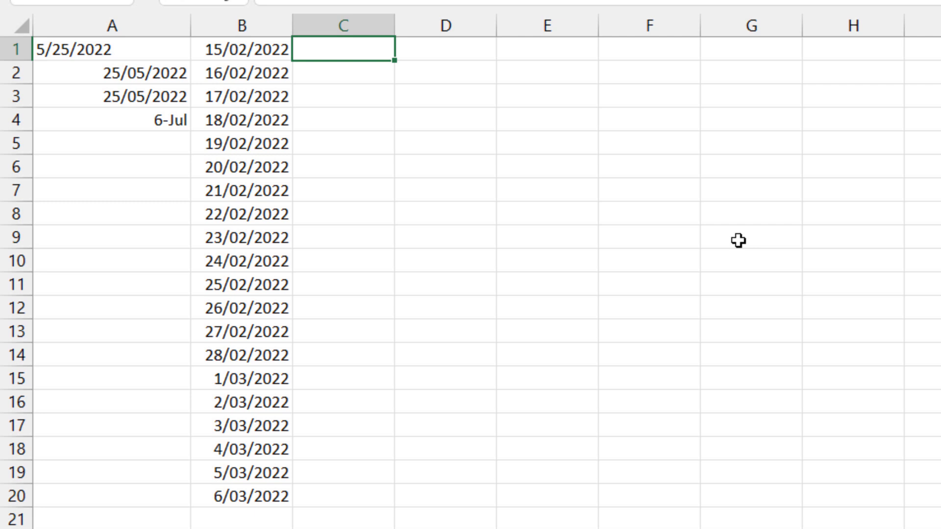
type("20")
type("/04/20")
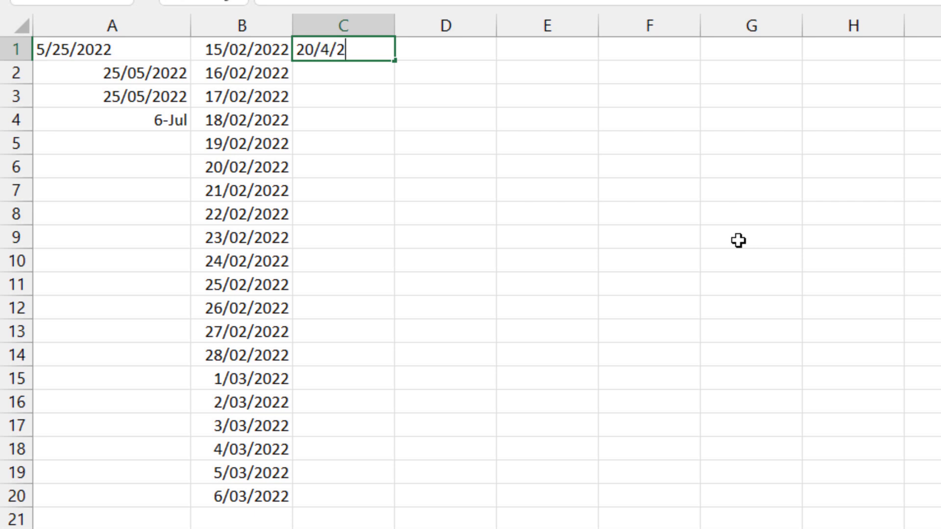
type("2")
key("Return")
type("2")
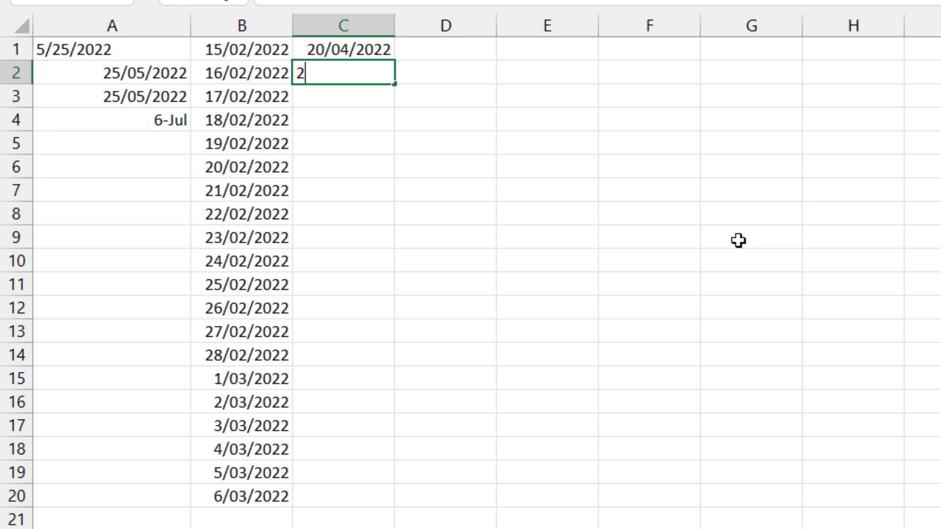
type("3/4")
type("/22")
key("Return")
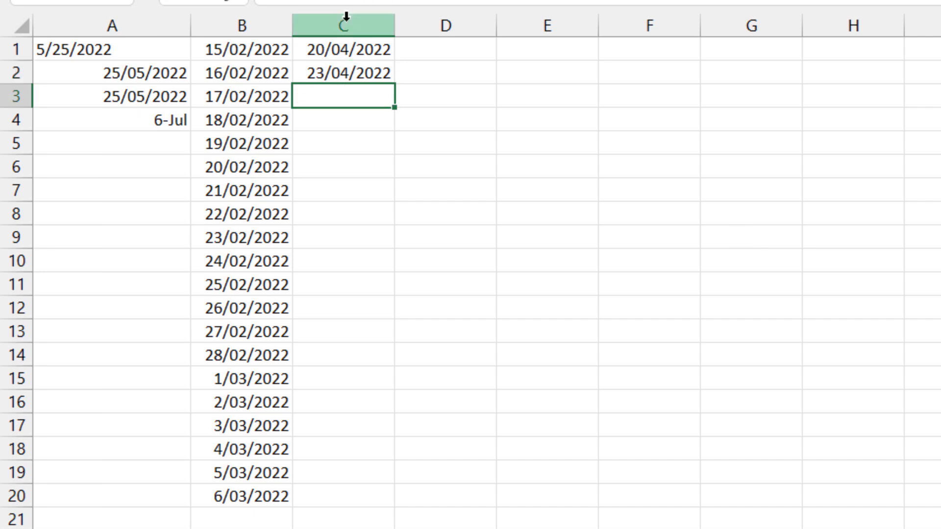
left_click_drag(346, 44, 345, 71)
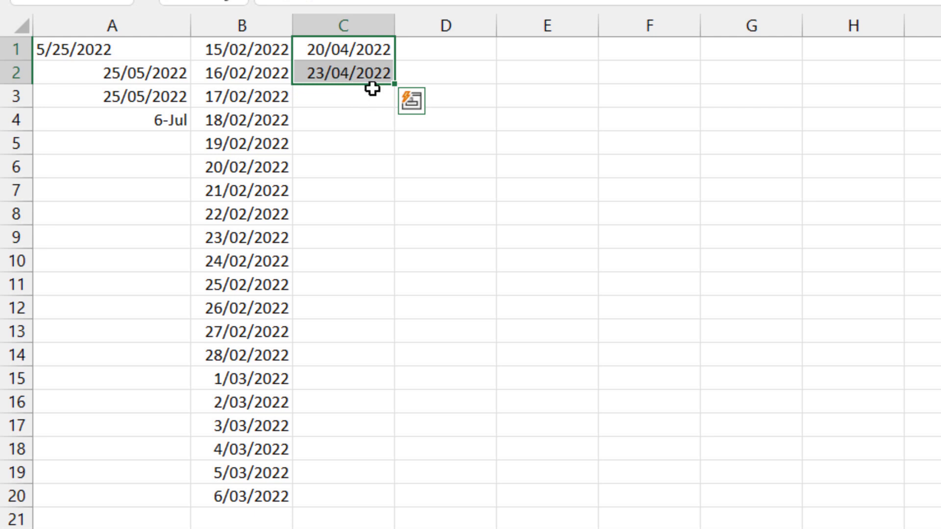
double_click(392, 83)
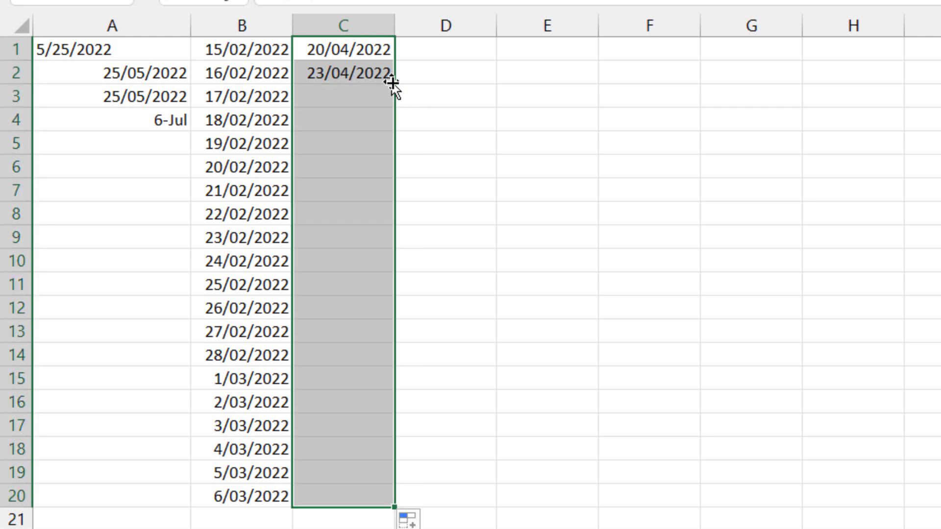
left_click_drag(347, 54, 346, 194)
Step: Step through the column C dates to confirm the three-day interval
left_click(347, 54)
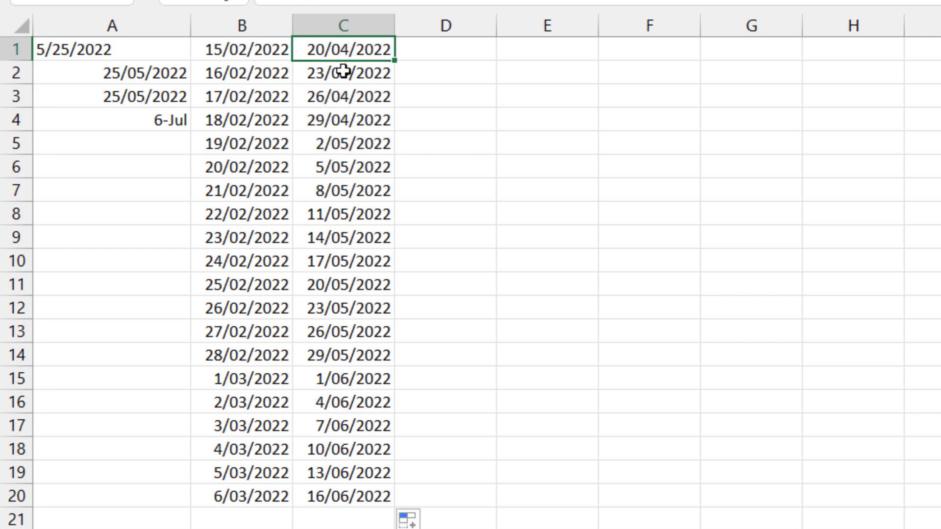
left_click(343, 74)
left_click(341, 98)
left_click(340, 115)
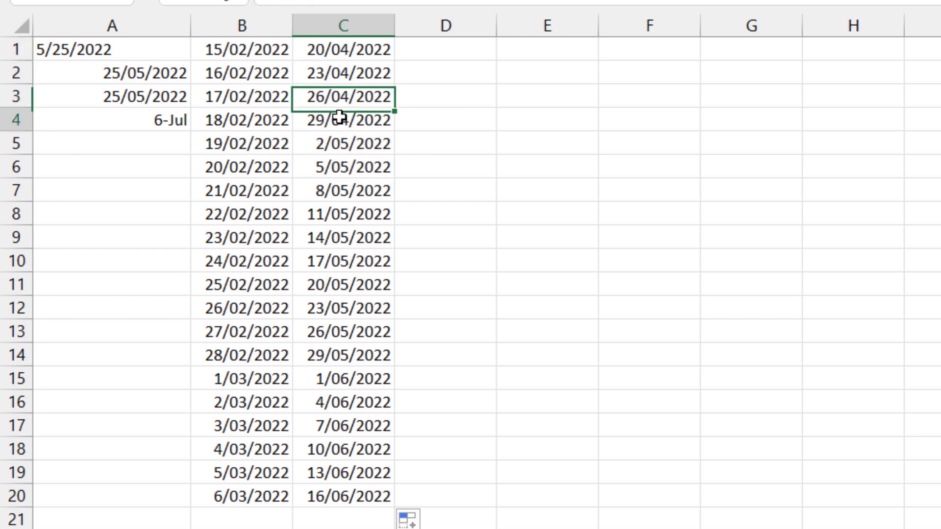
left_click(340, 73)
left_click(337, 95)
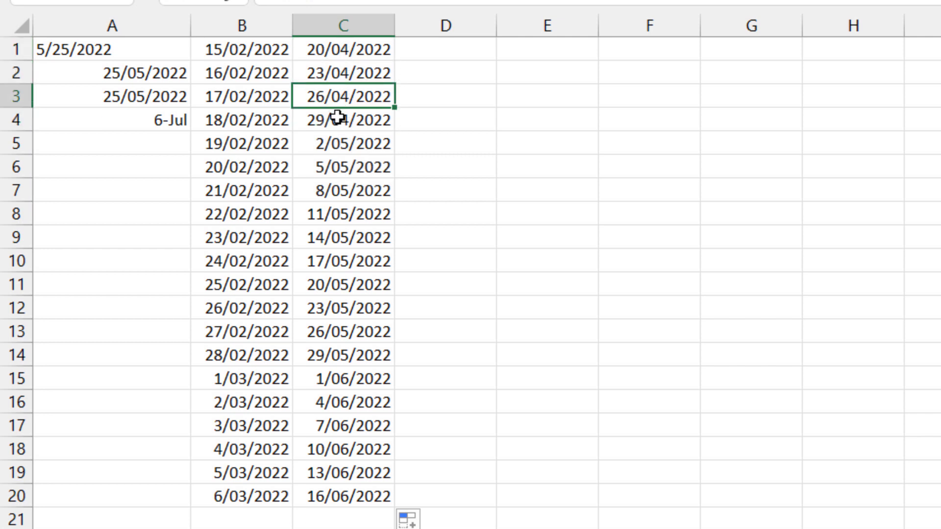
left_click(338, 120)
left_click(342, 142)
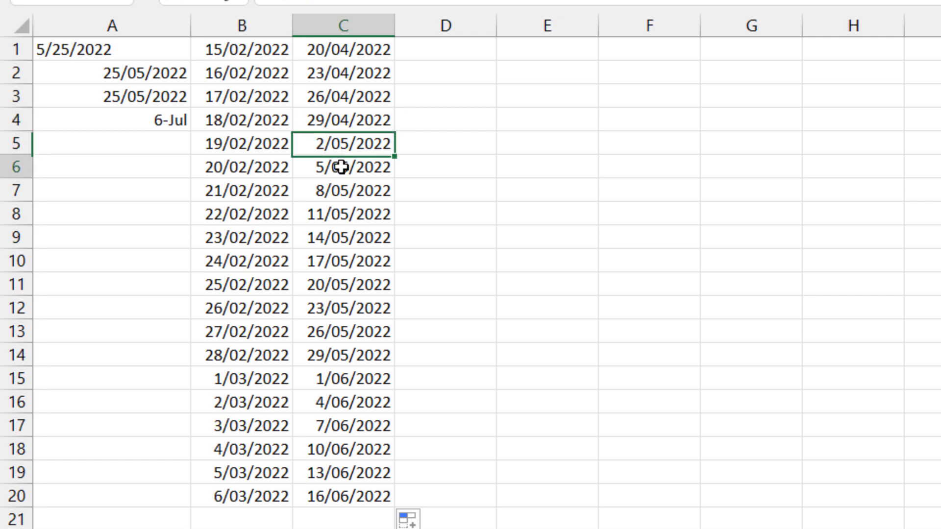
left_click(340, 165)
left_click(339, 189)
left_click(333, 212)
left_click(331, 236)
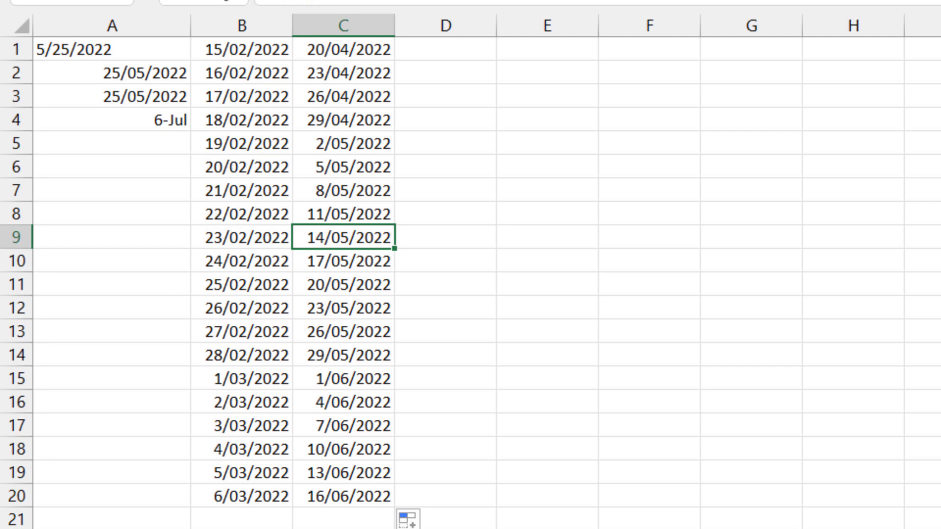
left_click(435, 48)
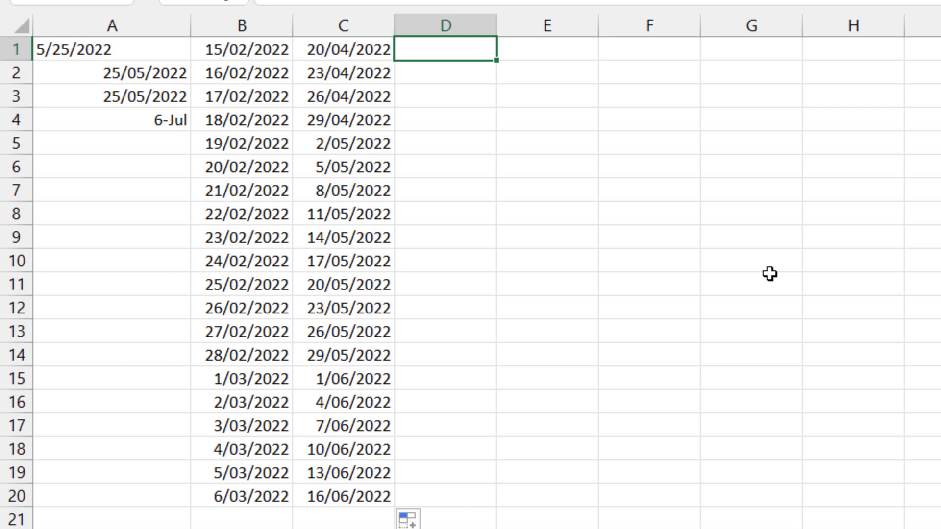
Step: Enter 1/03/2022 and 1/04/2022 in D1:D2 and fill the monthly series to D20
type("1")
type("/")
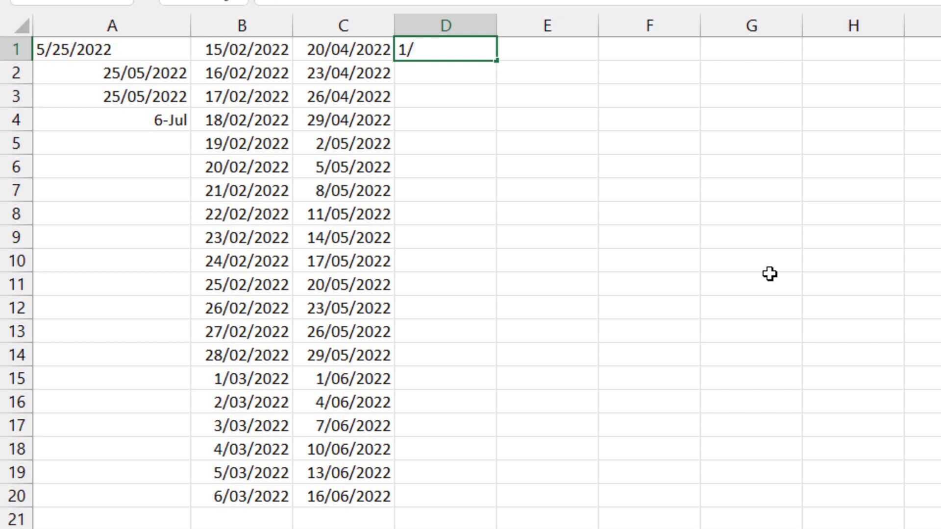
type("3/2")
type("2")
key("Return")
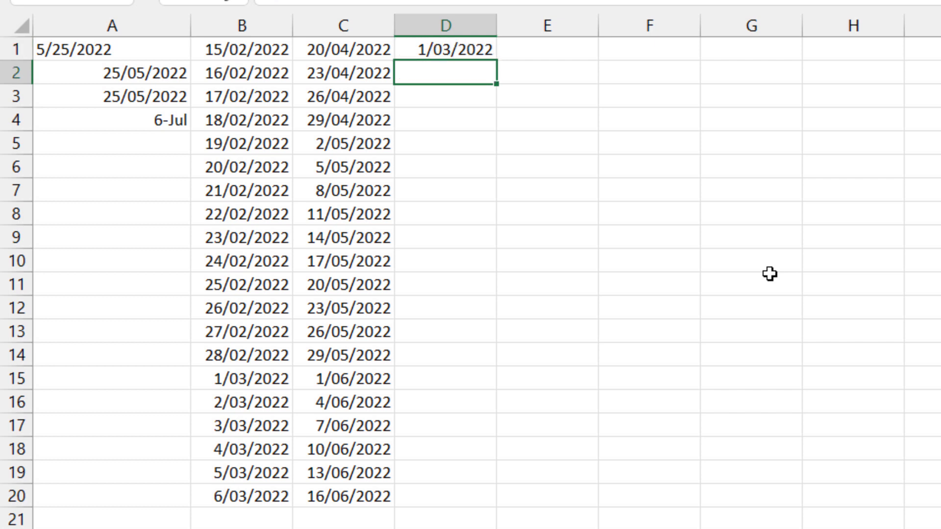
type("1")
type("/0")
type("4")
type("/202")
key("Return")
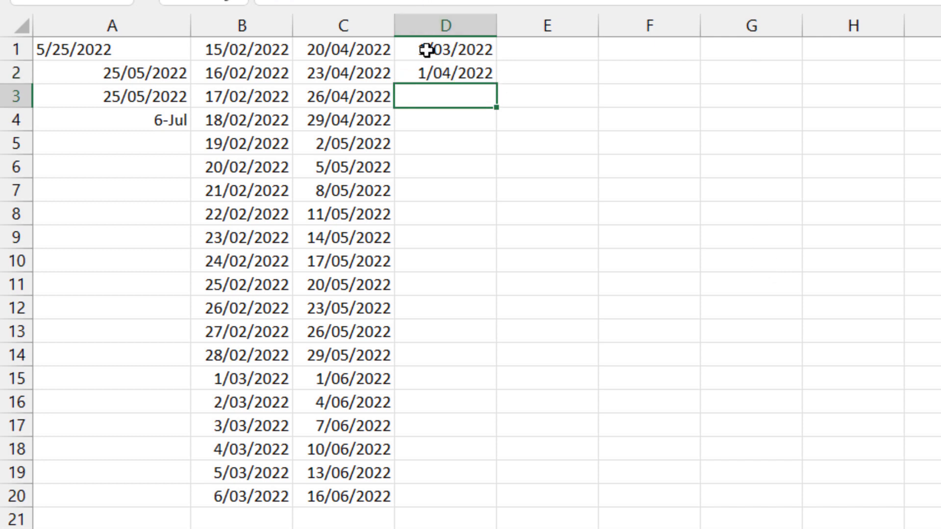
left_click_drag(427, 51, 427, 71)
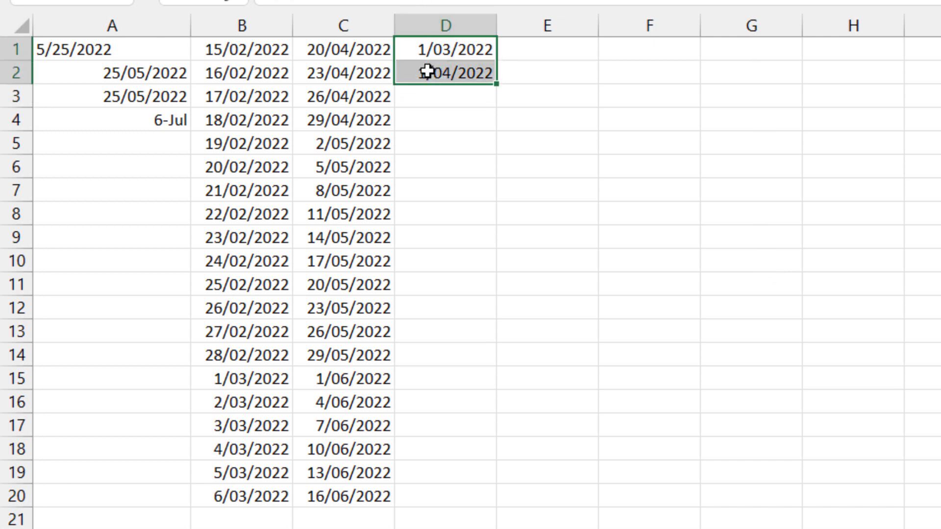
double_click(497, 84)
Step: Step through the monthly dates in column D down to D15
left_click(446, 52)
left_click(448, 72)
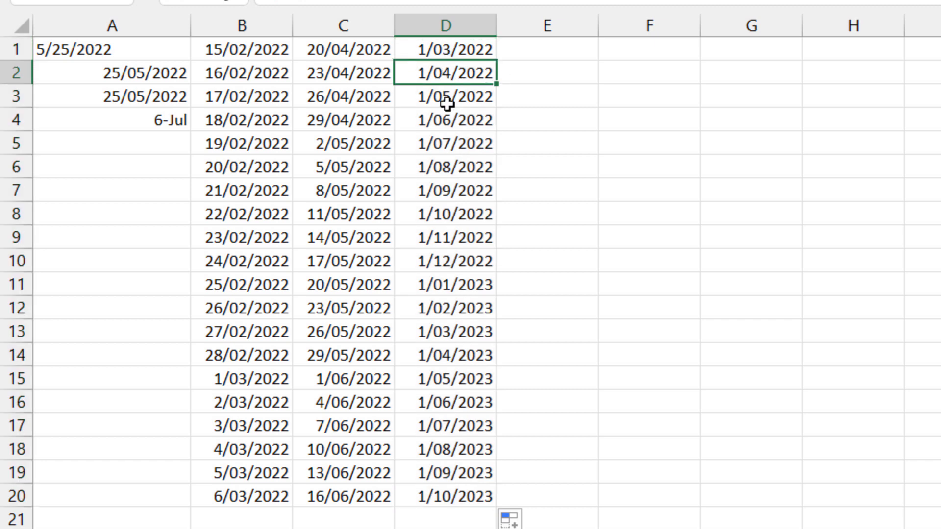
left_click(447, 97)
left_click(444, 168)
left_click(437, 214)
left_click(432, 281)
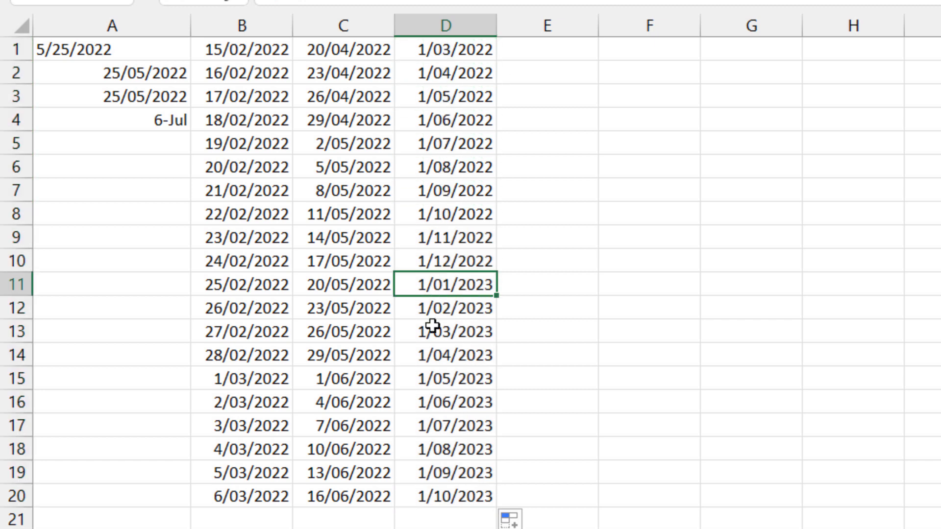
left_click(431, 327)
left_click(433, 373)
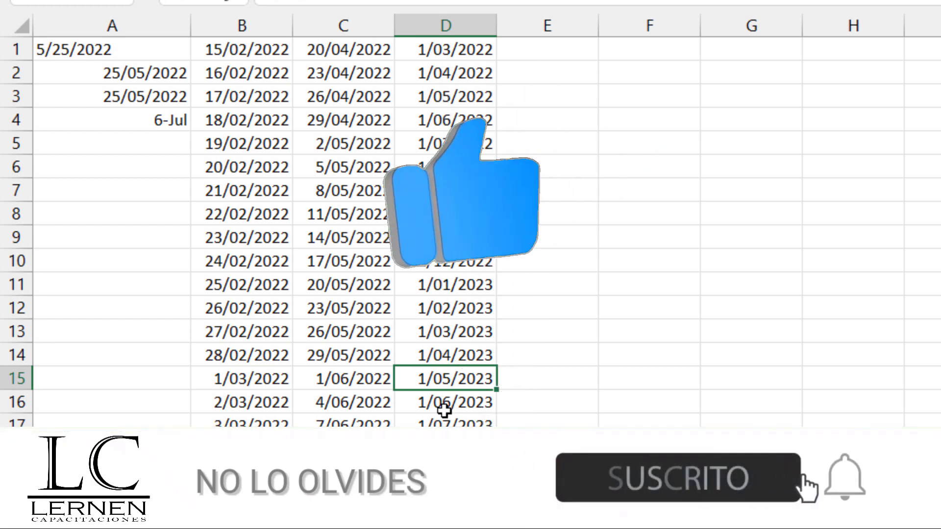
Step: Recheck column D from D1 down to the last monthly date, 1/10/2023, and back up
left_click(451, 49)
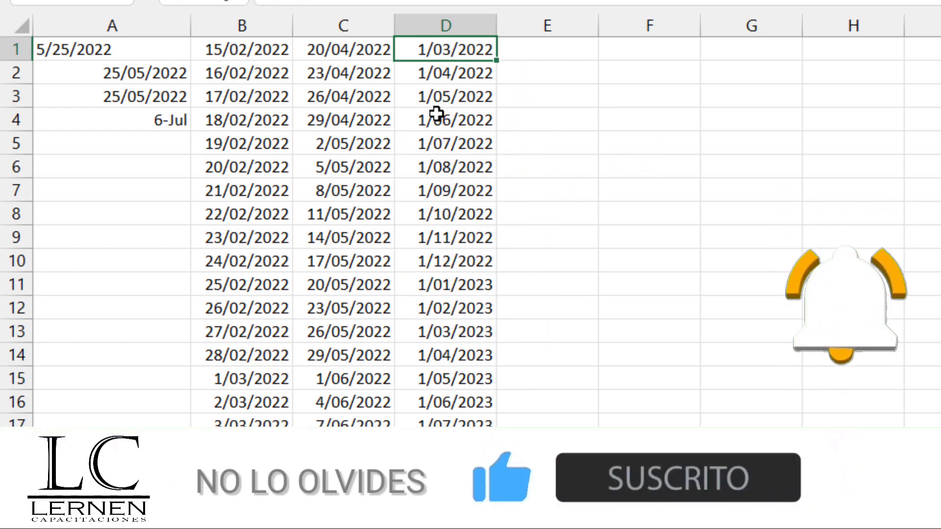
left_click(436, 118)
left_click(435, 237)
left_click(435, 308)
left_click(435, 378)
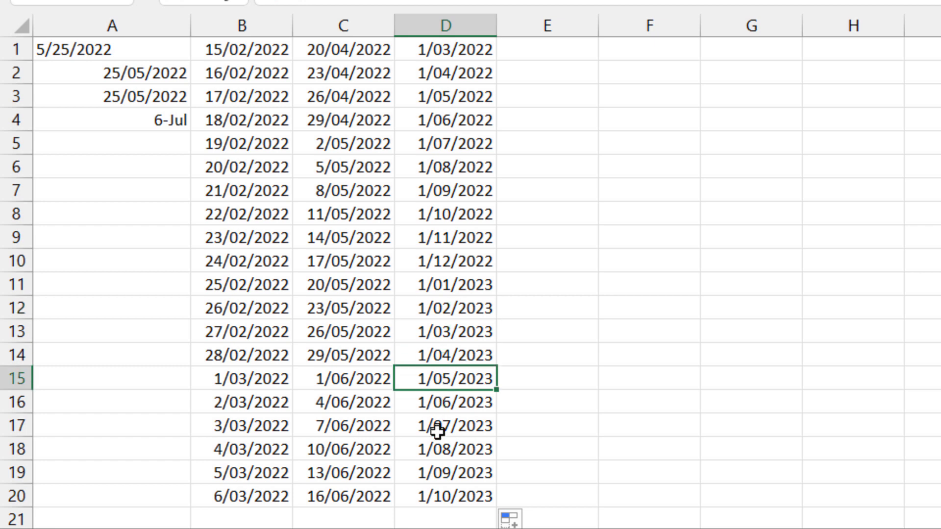
left_click(437, 449)
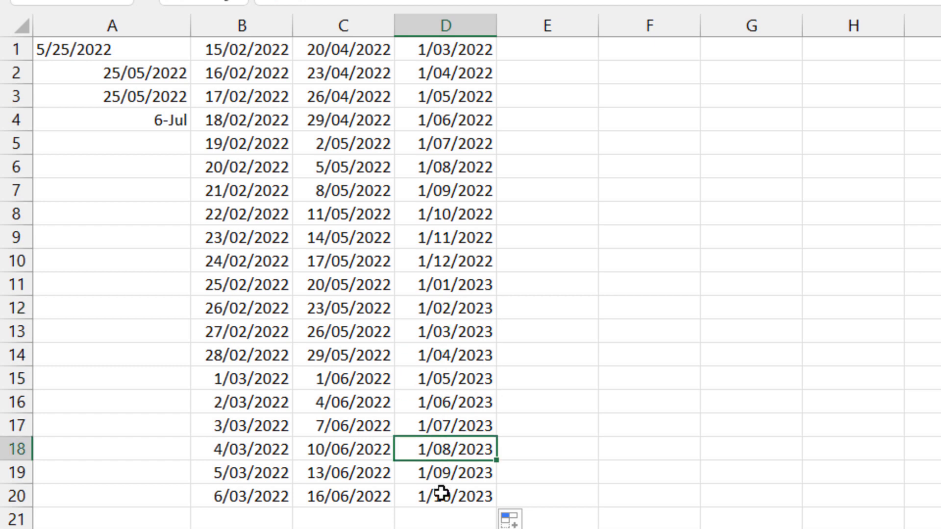
left_click(441, 500)
left_click(443, 473)
left_click(448, 281)
left_click(459, 116)
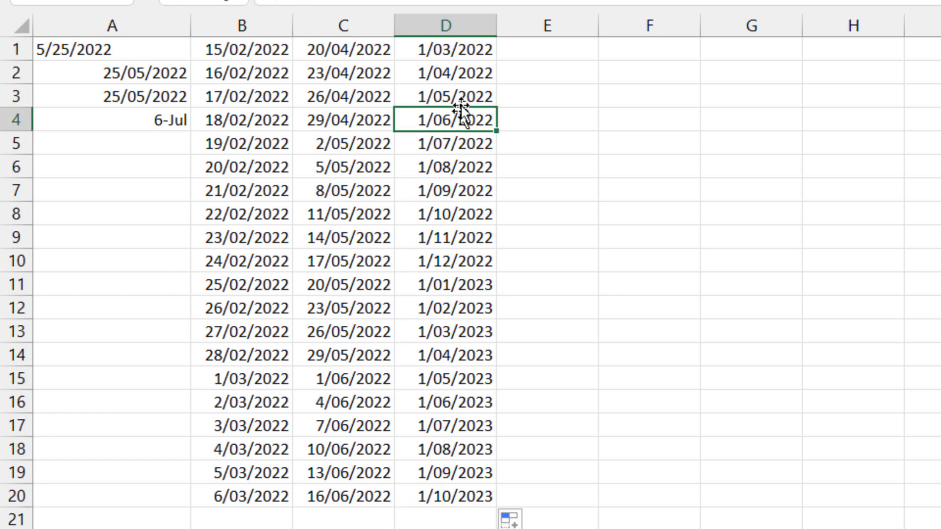
left_click(570, 47)
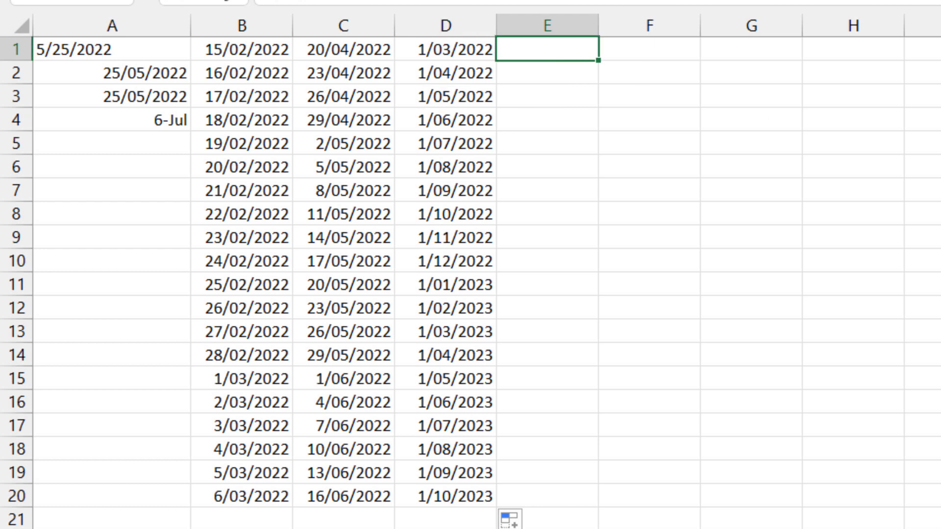
Step: Enter 31/12/2021 and 31/01/2022 in E1:E2 and fill month-end dates down to E20
type("31/")
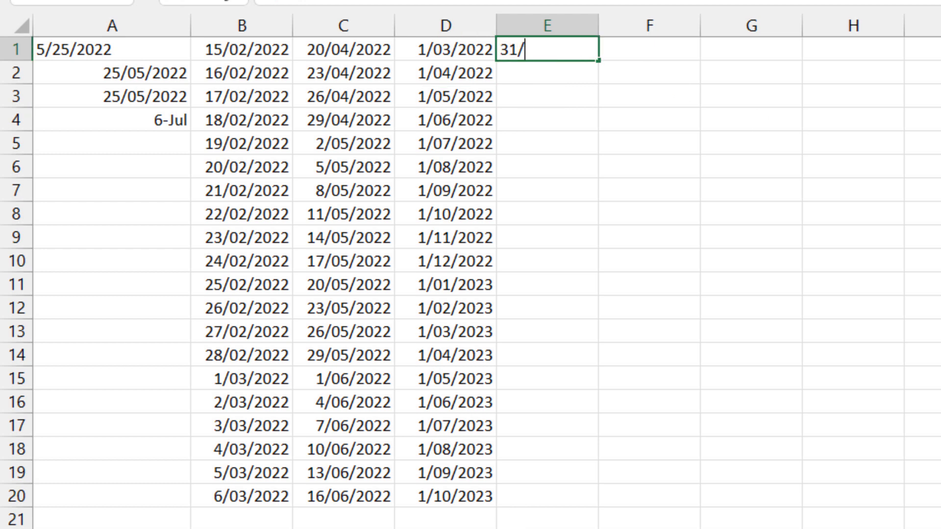
type("12/")
type("21")
key("Return")
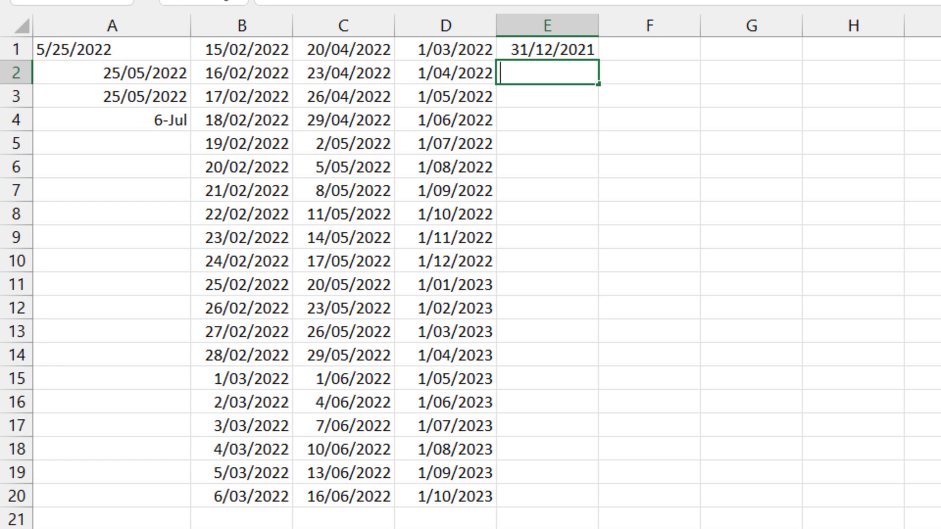
type("31")
type("/01")
type("/")
type("202")
key("Return")
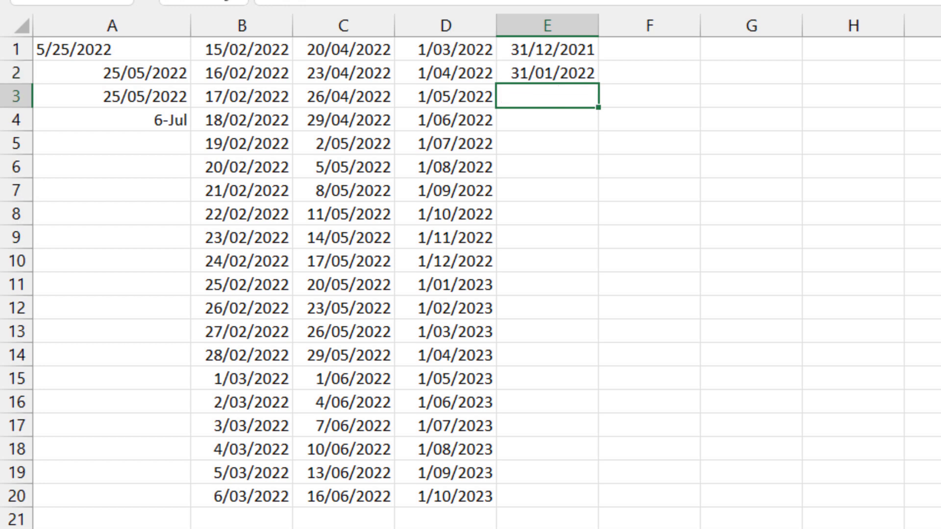
left_click_drag(571, 44, 570, 66)
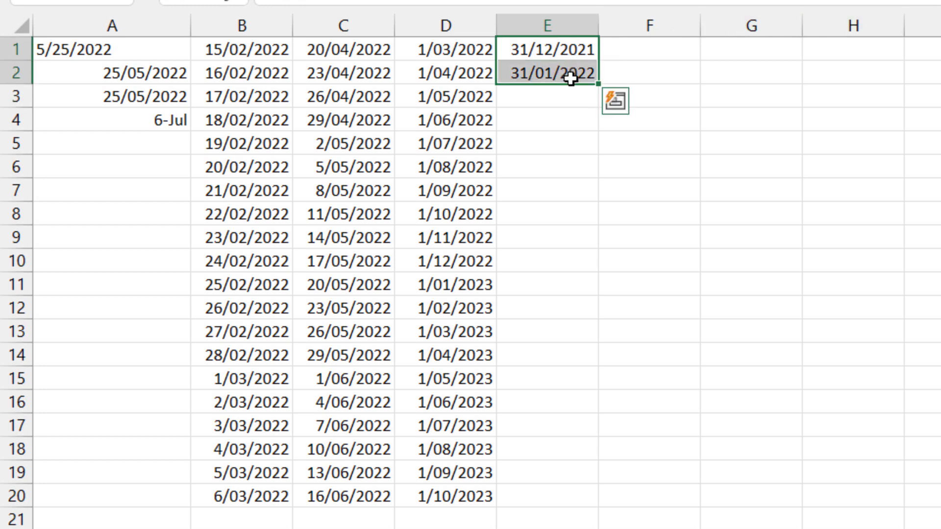
double_click(598, 83)
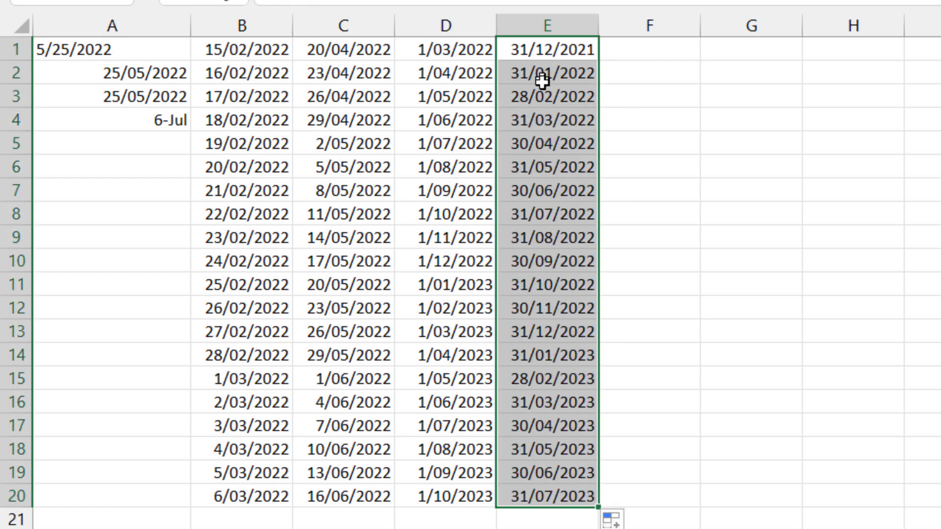
Step: Review the filled month-end dates down column E
left_click(544, 96)
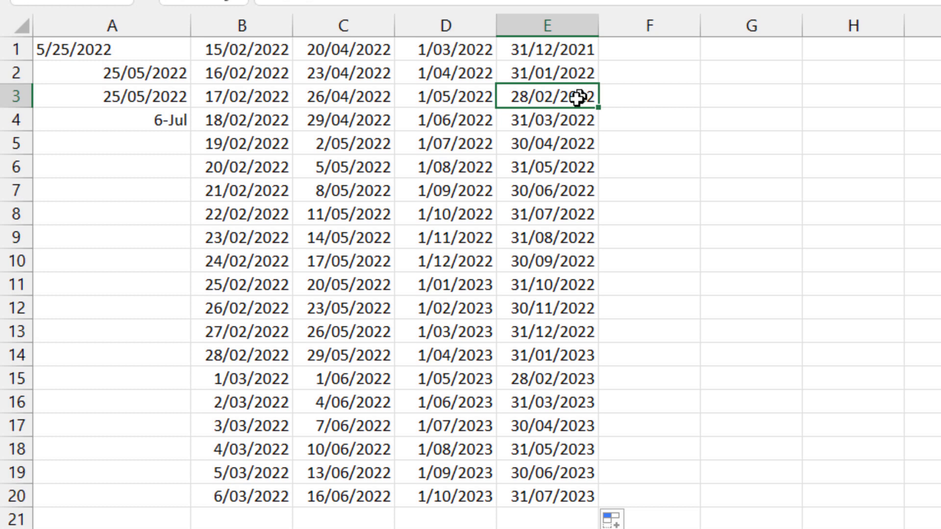
left_click(562, 121)
left_click(559, 142)
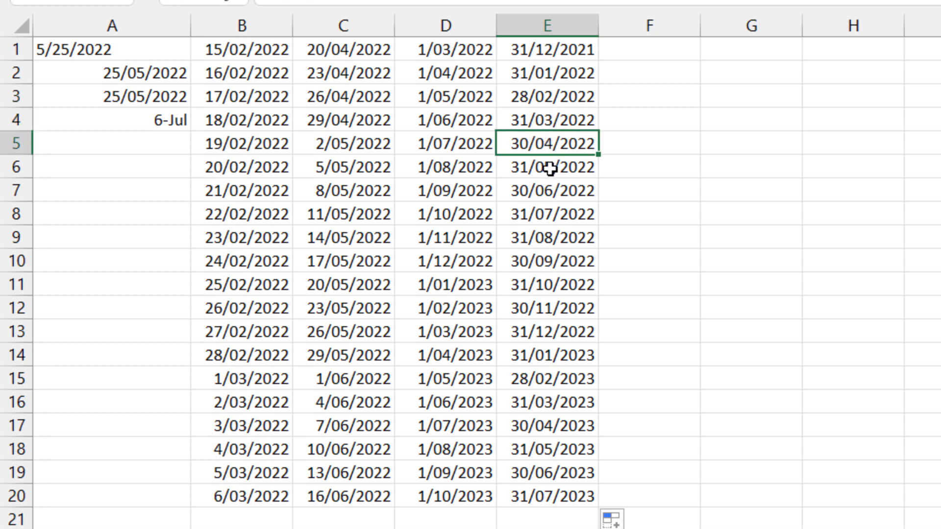
left_click(550, 166)
key("Down")
key("Down")
key("Down")
key("Down")
key("Down")
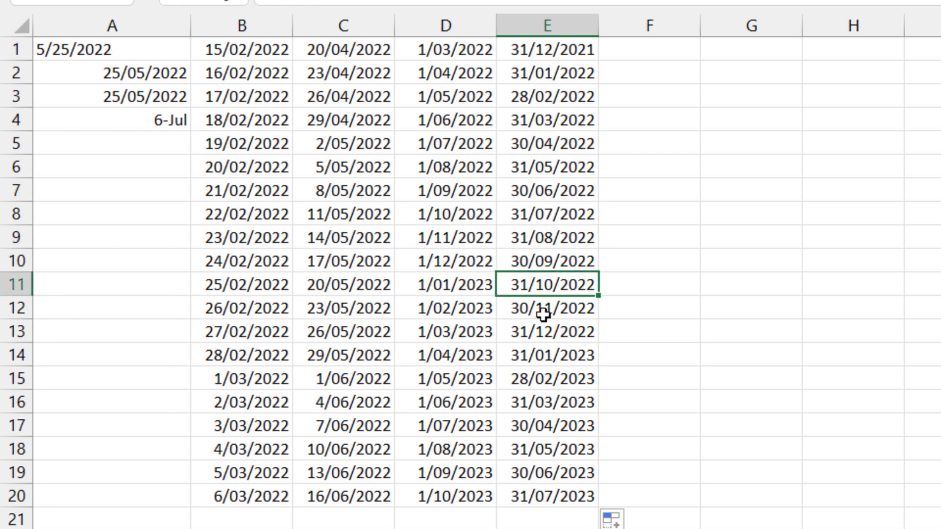
key("Down")
key("Down")
key("Down")
key("Down")
key("Down")
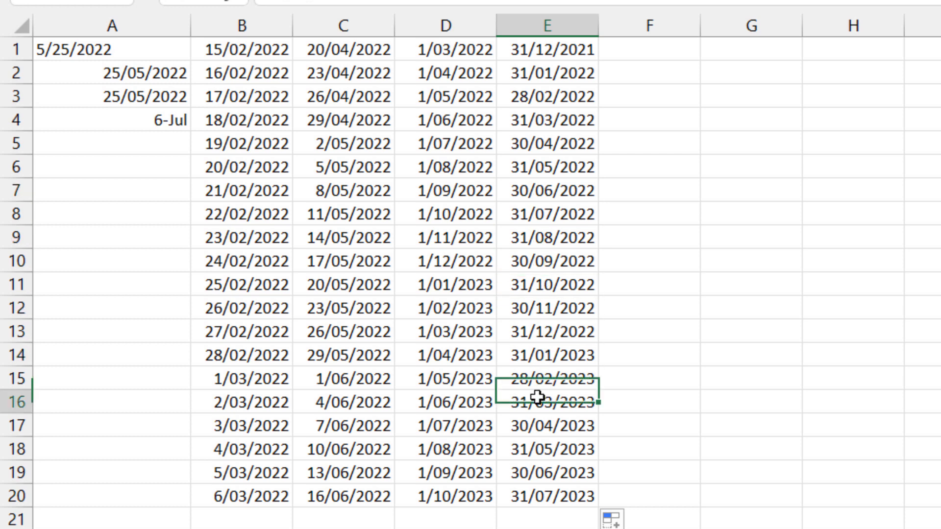
key("Down")
key("Down")
key("Down")
key("Down")
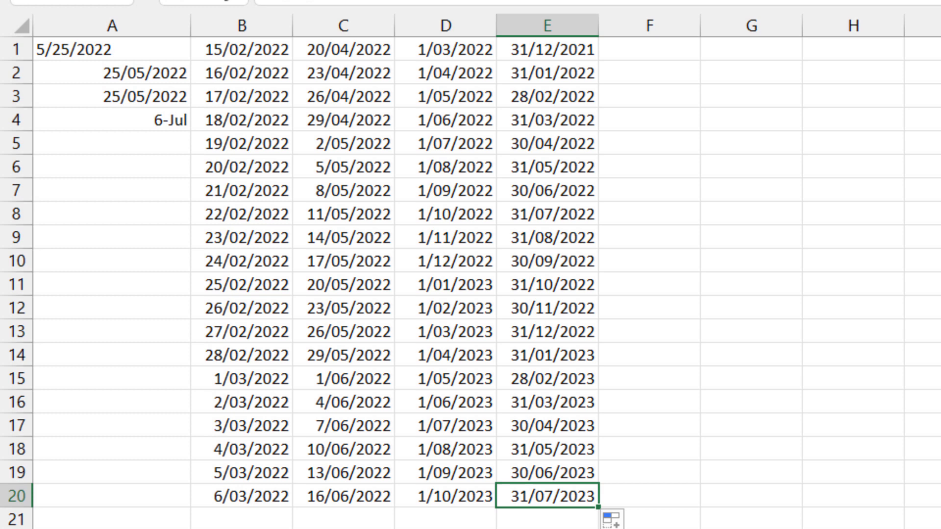
left_click(676, 47)
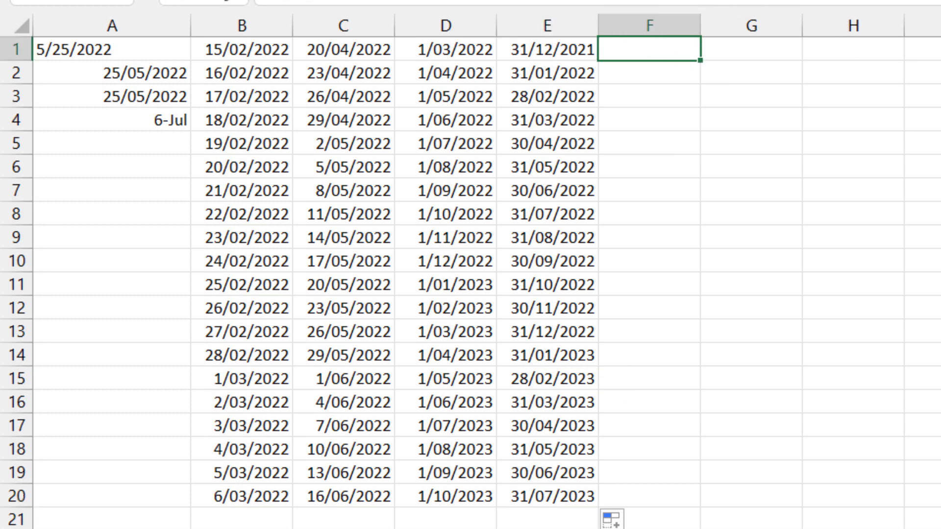
Step: Enter 1/01/2022 and 1/1/23 in F1:F2 and fill the yearly series down to F20
type("1")
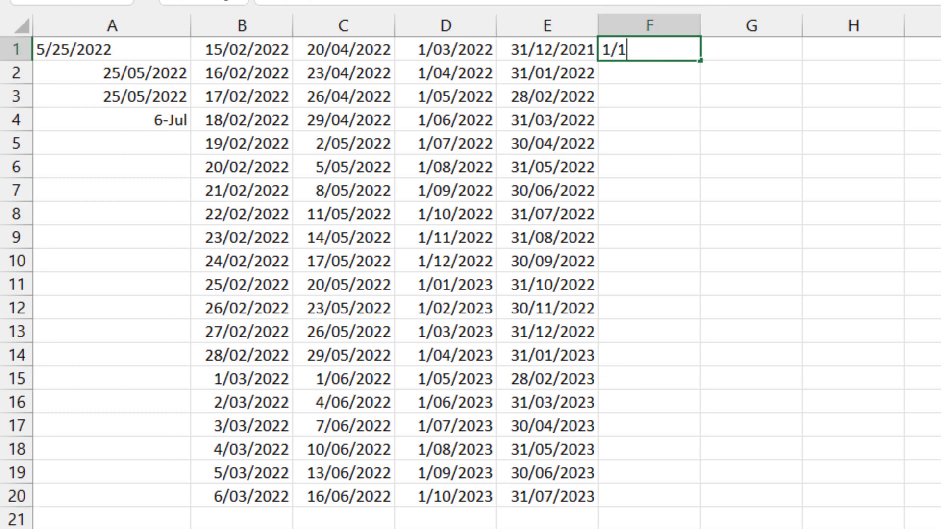
type("/01/202")
key("Return")
type("1")
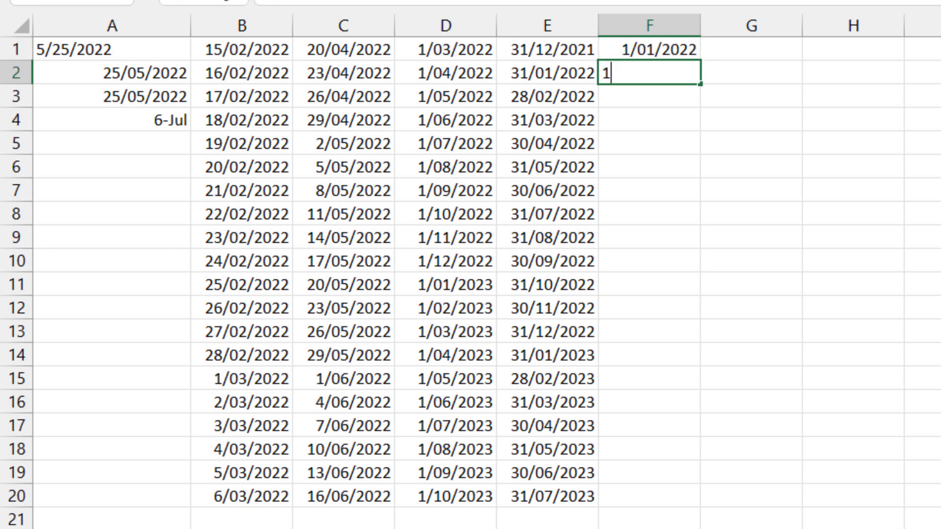
type("/1/")
type("2  3")
left_click_drag(657, 49, 666, 69)
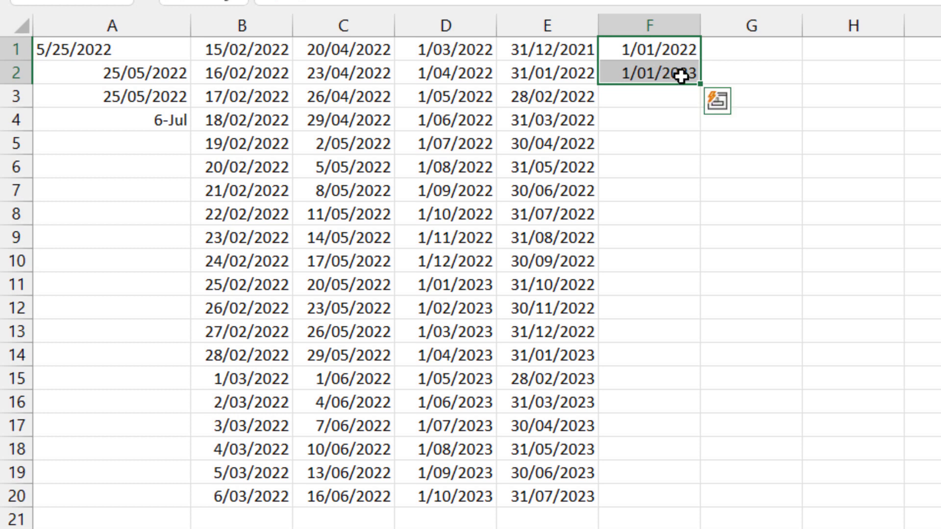
double_click(697, 85)
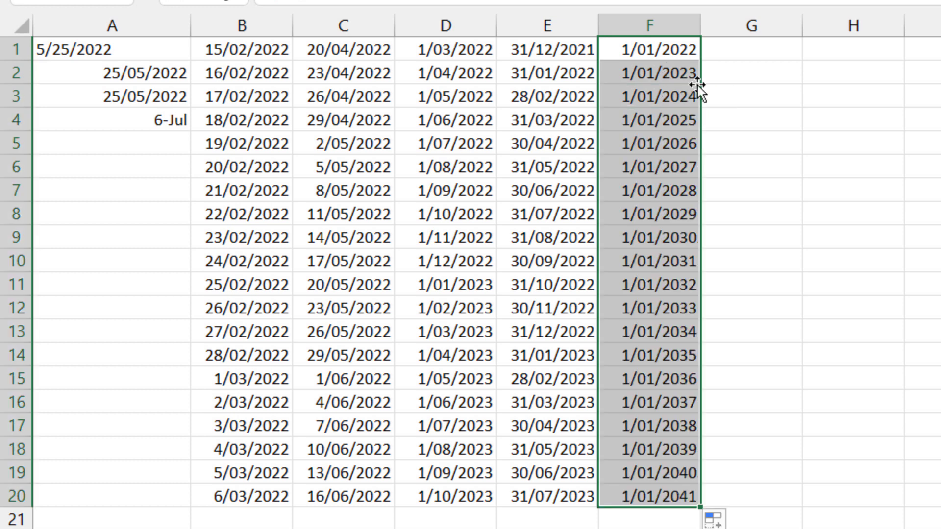
Step: Review the yearly dates down column F
left_click(671, 98)
left_click(668, 120)
left_click(669, 143)
left_click(667, 166)
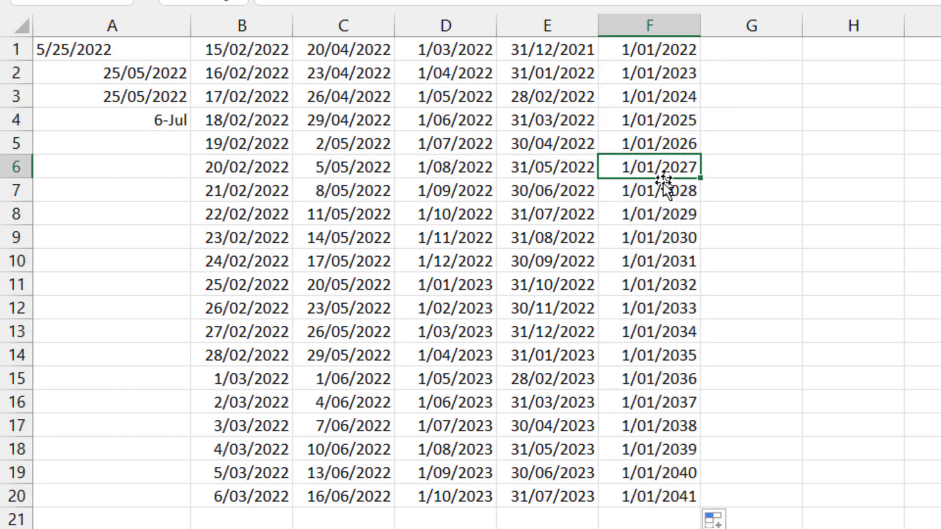
left_click(665, 190)
left_click(657, 237)
left_click(657, 261)
left_click(658, 285)
left_click(657, 308)
left_click(657, 355)
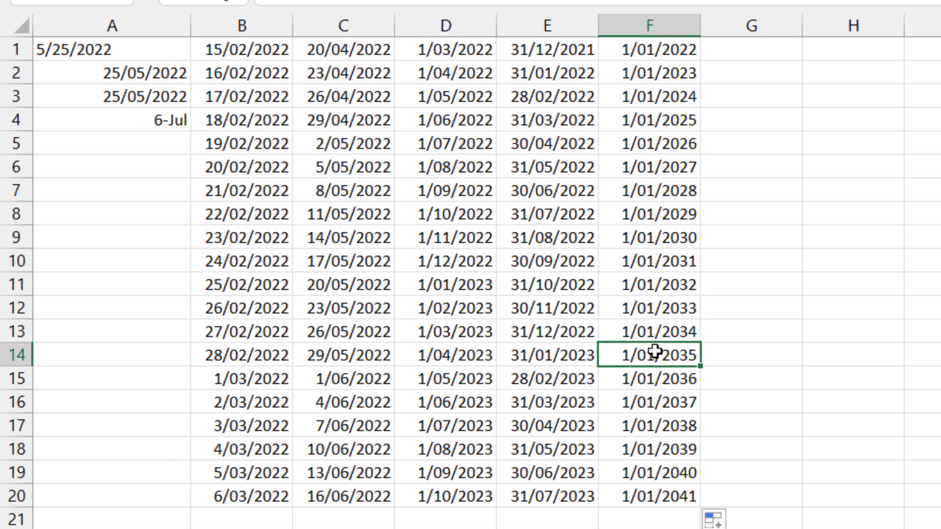
left_click(656, 379)
left_click(654, 398)
Step: Recheck the yearly dates from F1 down to 1/01/2041, then clear the selection
left_click(664, 52)
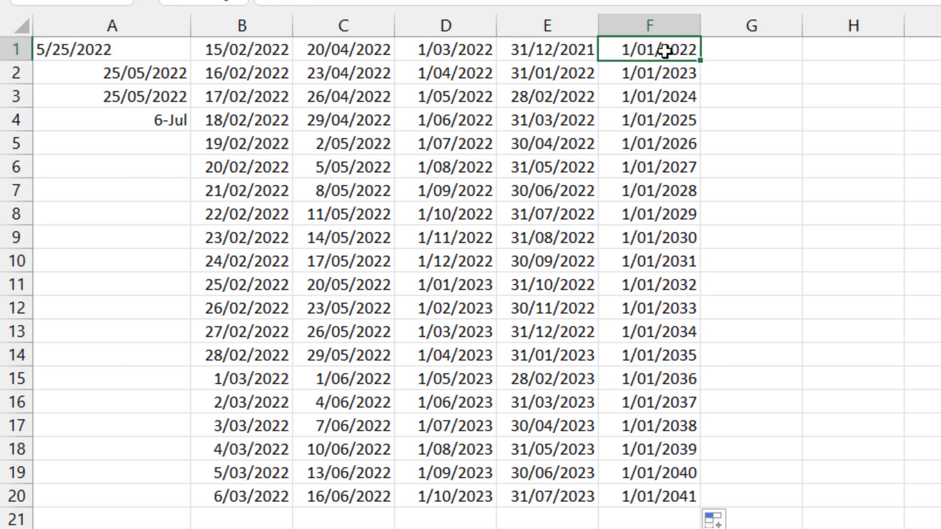
left_click(662, 73)
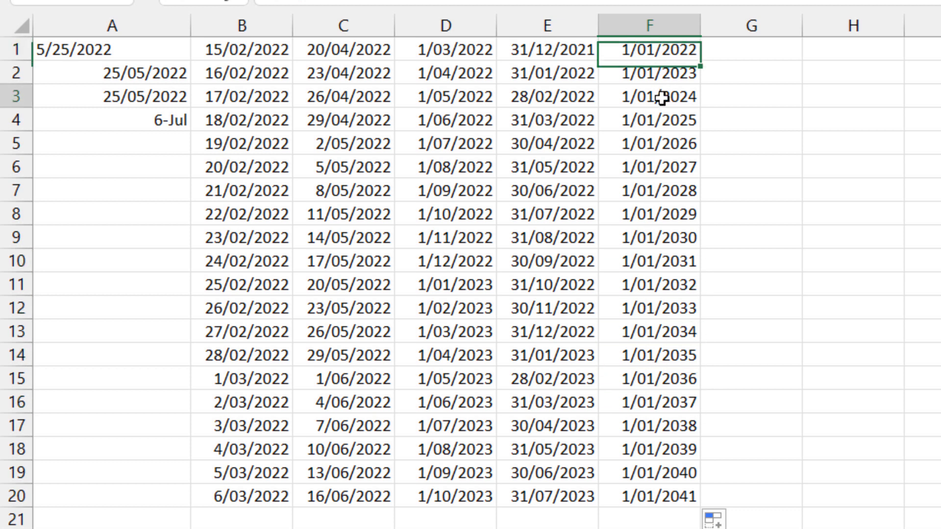
left_click(663, 98)
left_click(657, 123)
left_click(657, 191)
left_click(654, 215)
left_click(651, 238)
left_click(645, 285)
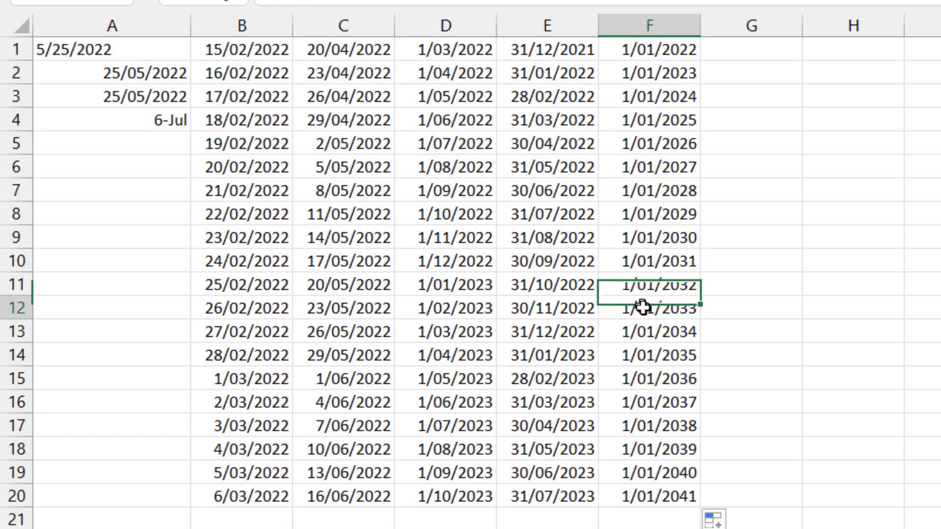
left_click(641, 306)
left_click(651, 352)
left_click(643, 405)
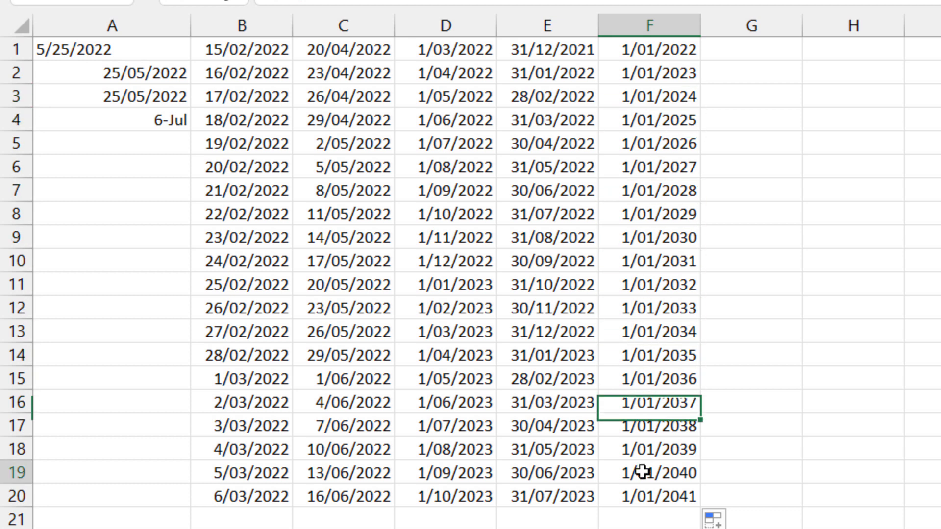
left_click(653, 473)
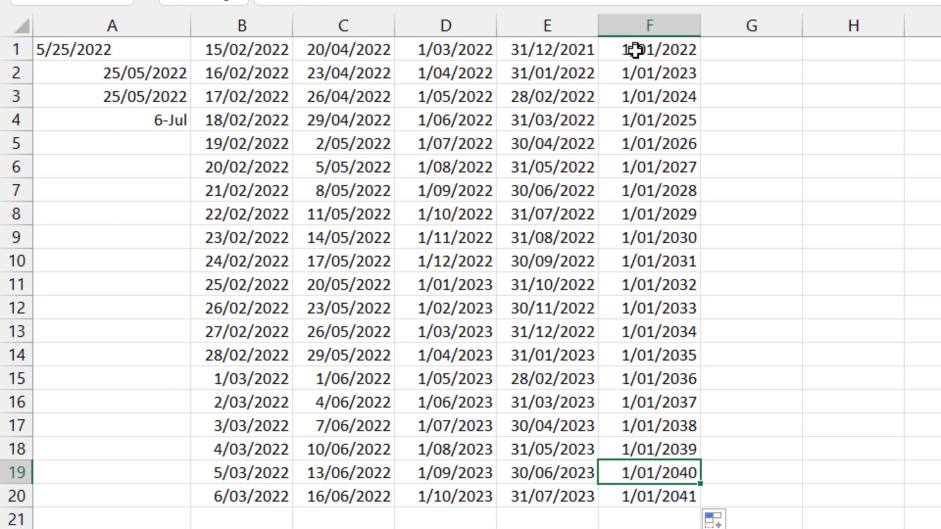
left_click_drag(636, 49, 635, 77)
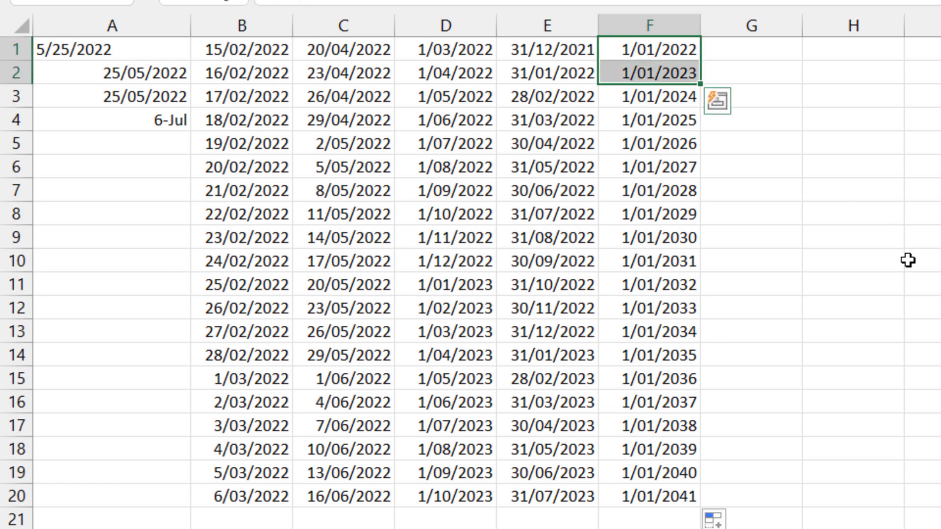
key("Down")
key("Down")
key("Down")
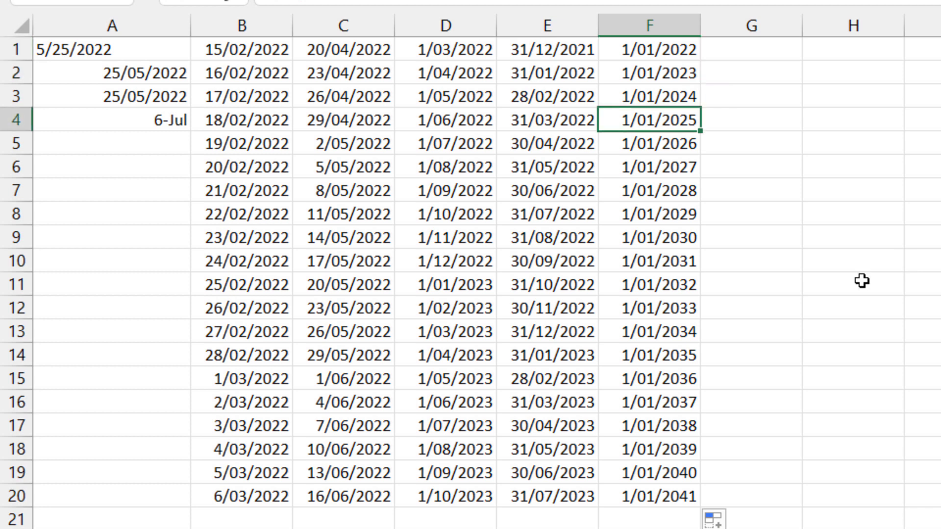